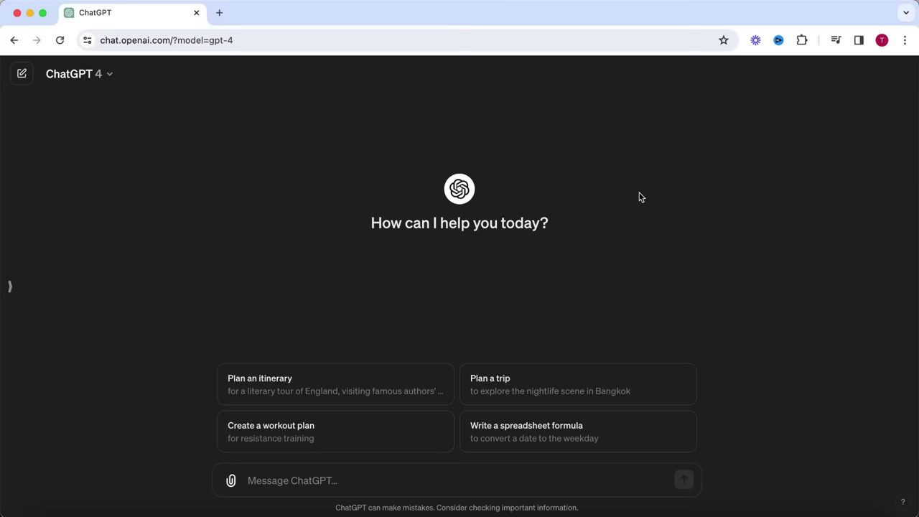
Paste the sample quote with 'Give me 5 options.' into ChatGPT and send it.
click(620, 487)
key(cmd+v)
click(685, 479)
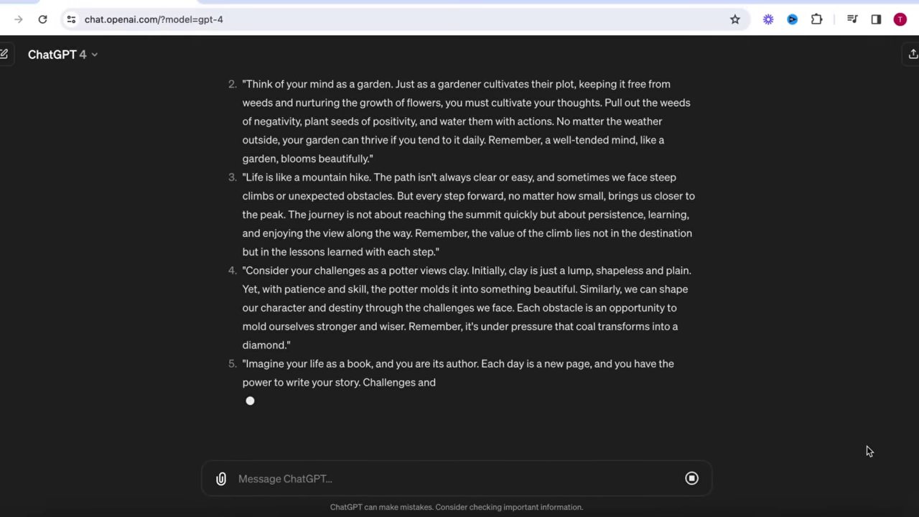
Scroll back up through ChatGPT's five-quote reply.
scroll(918, 174, up, 5)
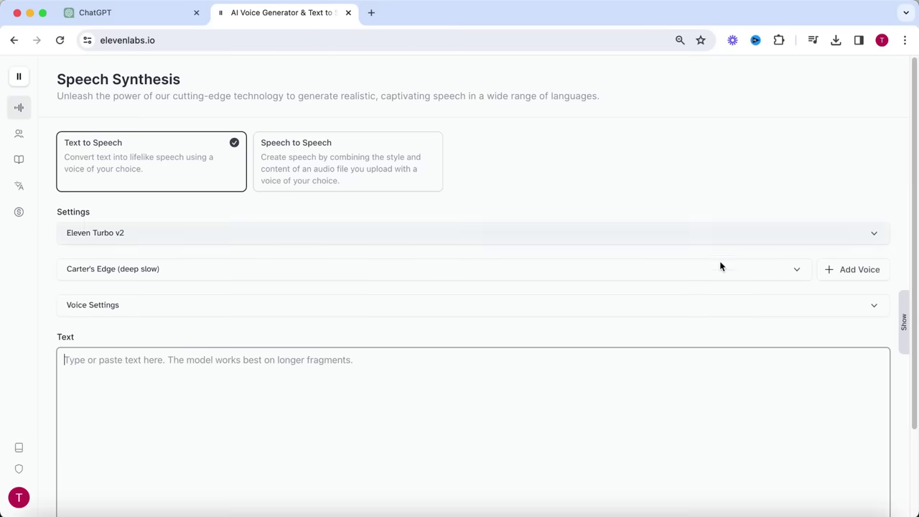
Review the voice list and Voice Library, keeping the Carter's Edge (deep slow) voice.
click(758, 279)
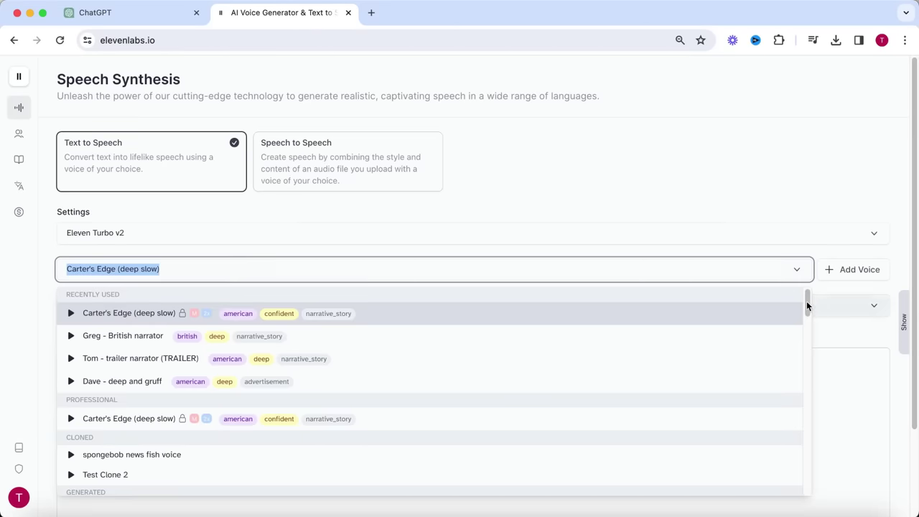
drag(807, 304, 771, 185)
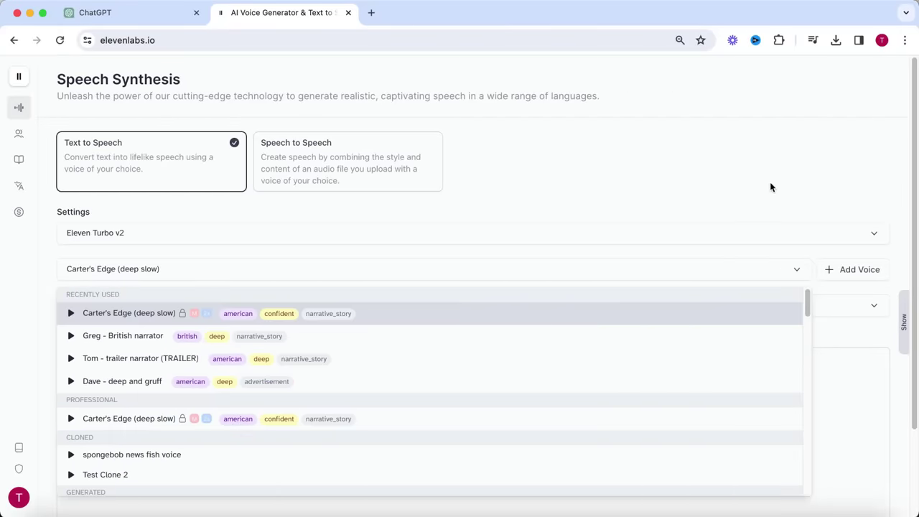
click(771, 185)
mouse_move(27, 105)
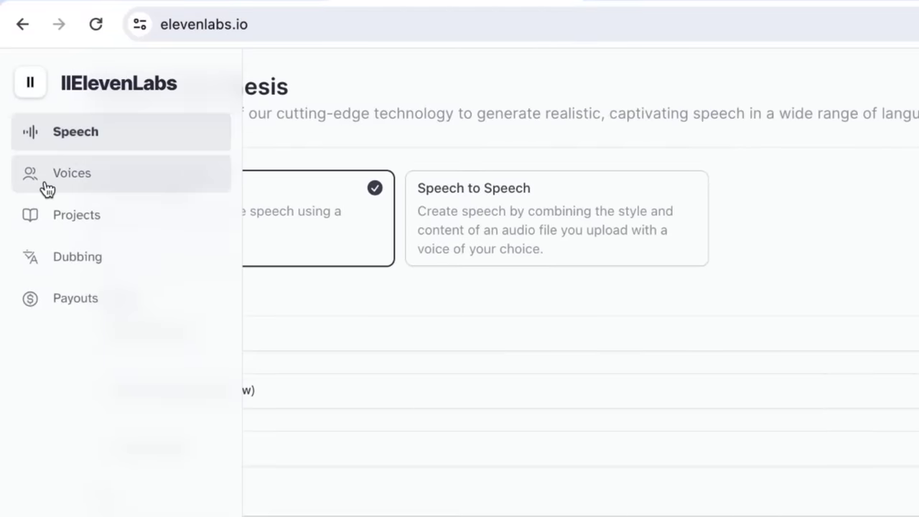
click(39, 179)
mouse_move(915, 73)
mouse_down()
mouse_move(915, 221)
mouse_move(903, 297)
mouse_move(900, 66)
mouse_up()
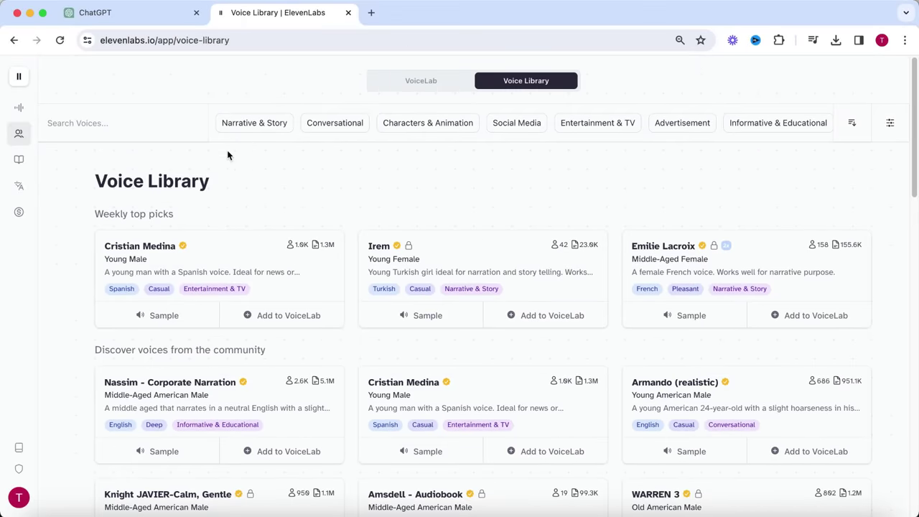
click(36, 107)
Paste the sailing quote as the script and generate the voiceover.
click(499, 386)
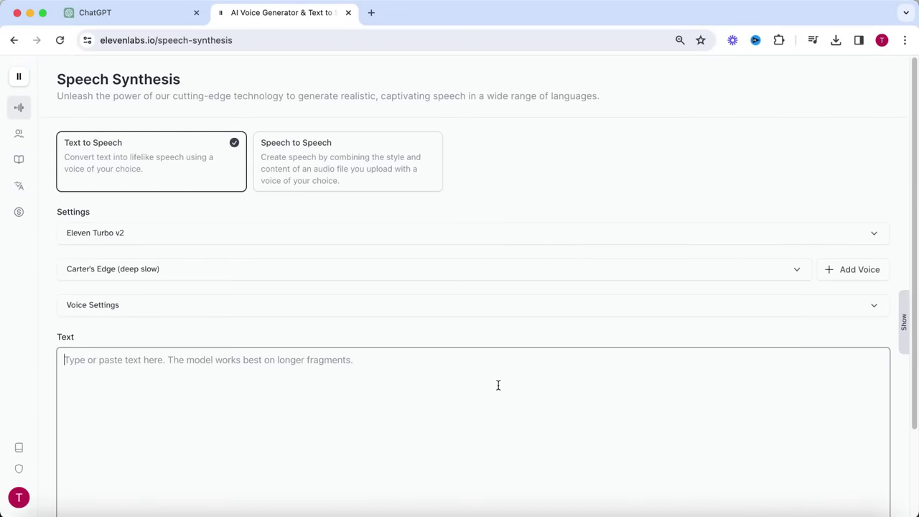
text(A wise man once told me: Life is like steering a ship through rough seas. It's the storms and the waves that strengthen us. Like a captain who remains steady and calm when the seas get rough, we must remain calm in the face of life's challenges. Because our strength lies not in avoiding the storm, but in sailing through. Remember, calm seas 'never' made a legendary sailor.)
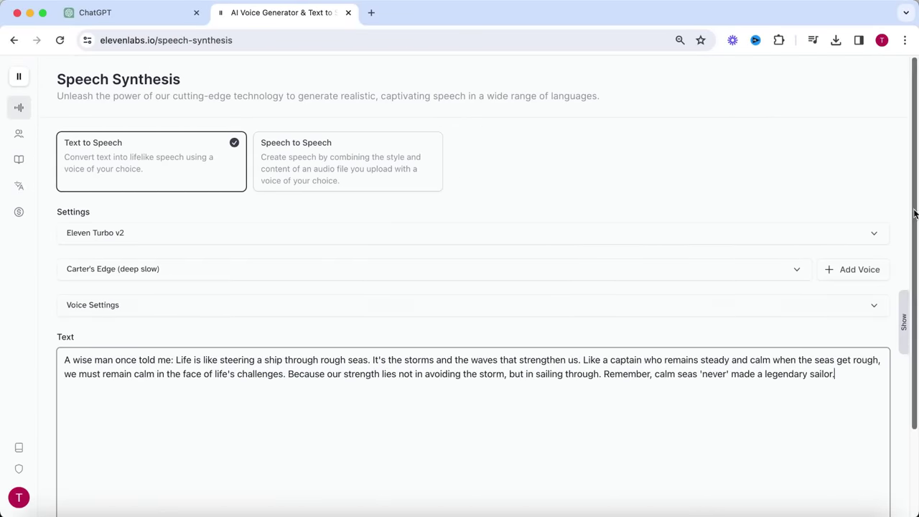
scroll(827, 332, down, 3)
click(677, 492)
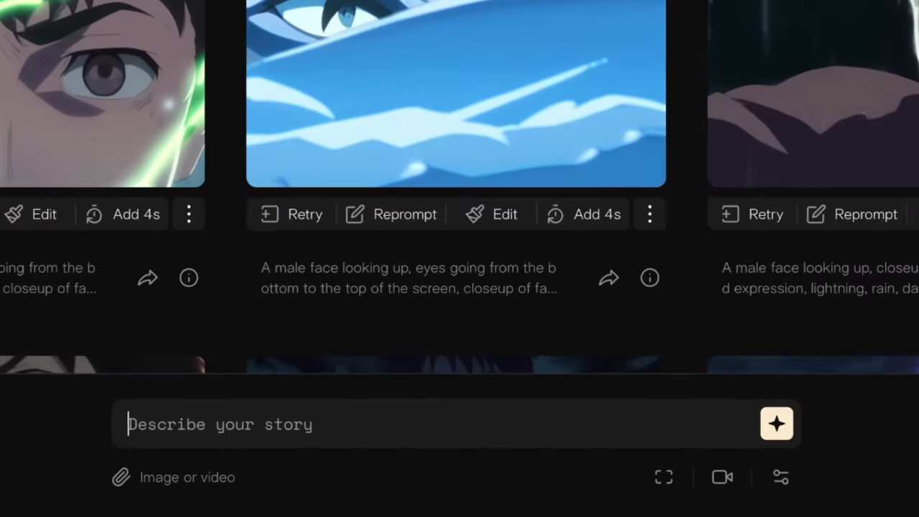
Enter the prompt 'a sailboat in a storm, high waves, lightning, rain, dark ambient, ghibli style anime, hand drawn'.
text(a sailbo)
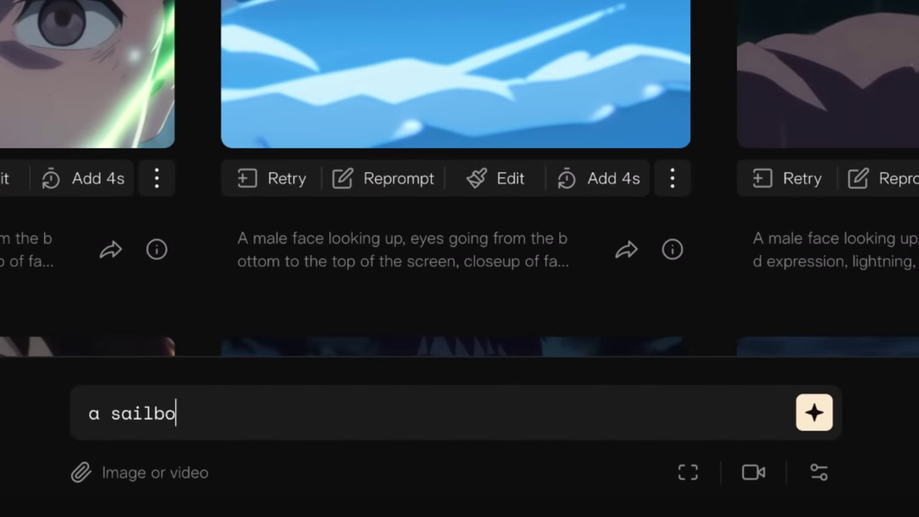
text(at in a storm)
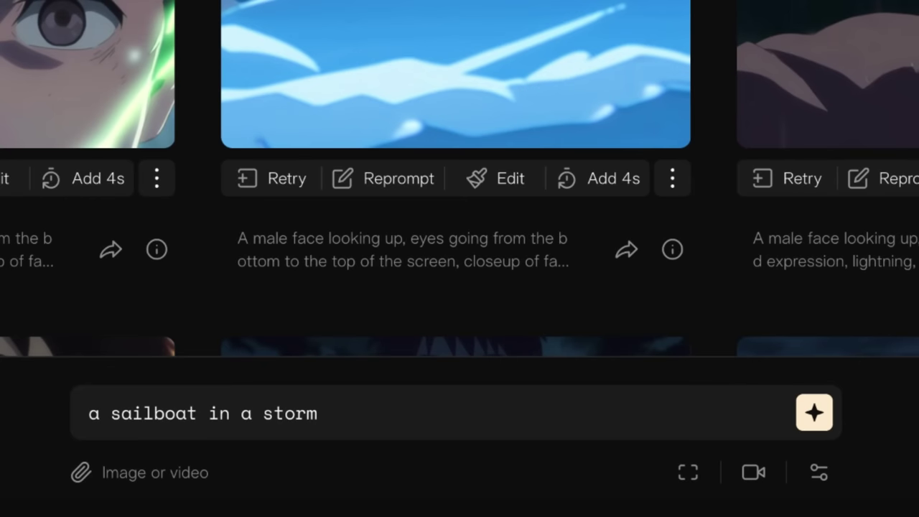
text(, high waves, lightnin)
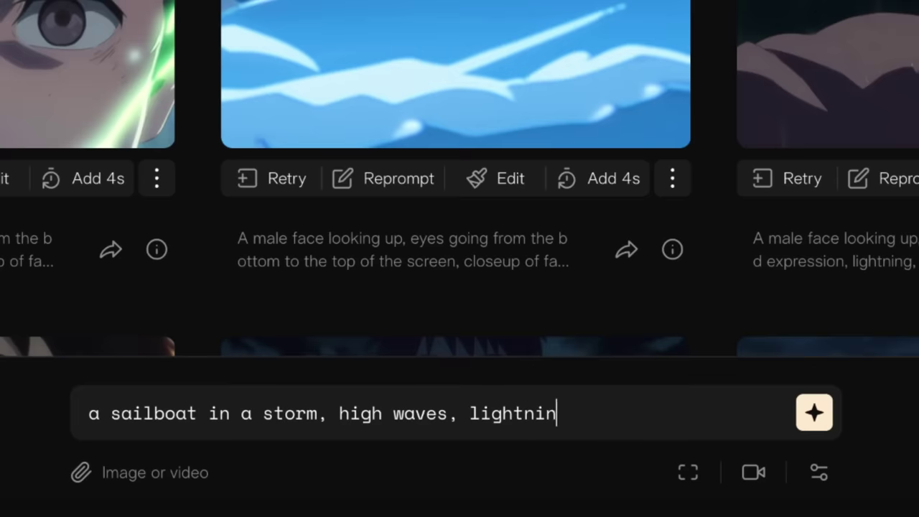
text(g, rain, dark ambient,)
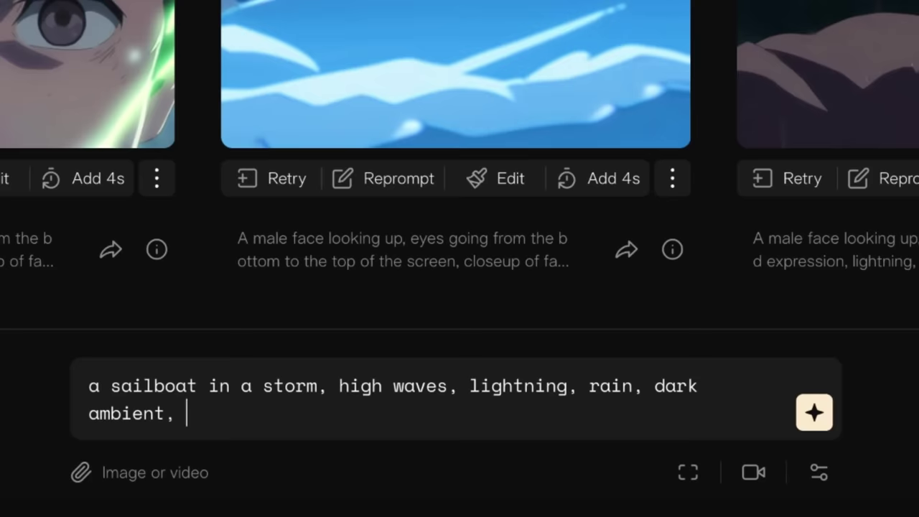
text(ghibli style anime)
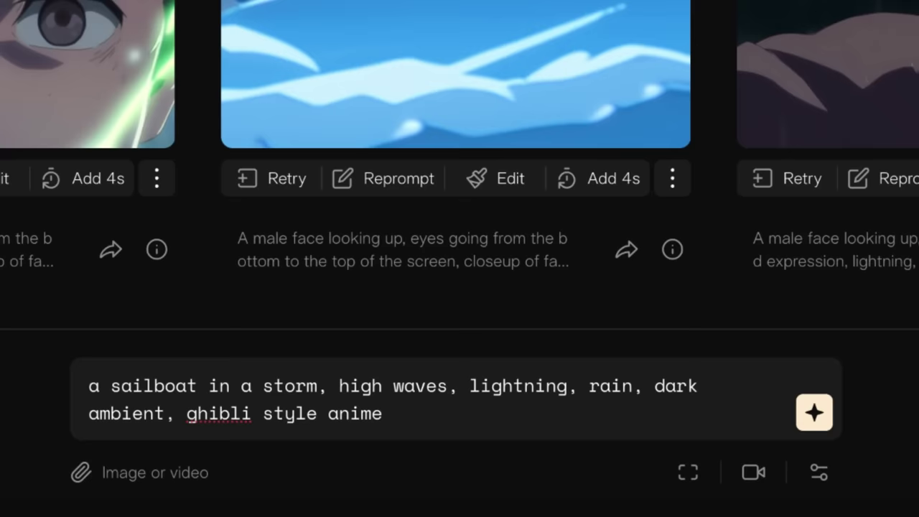
text(, hand drawn)
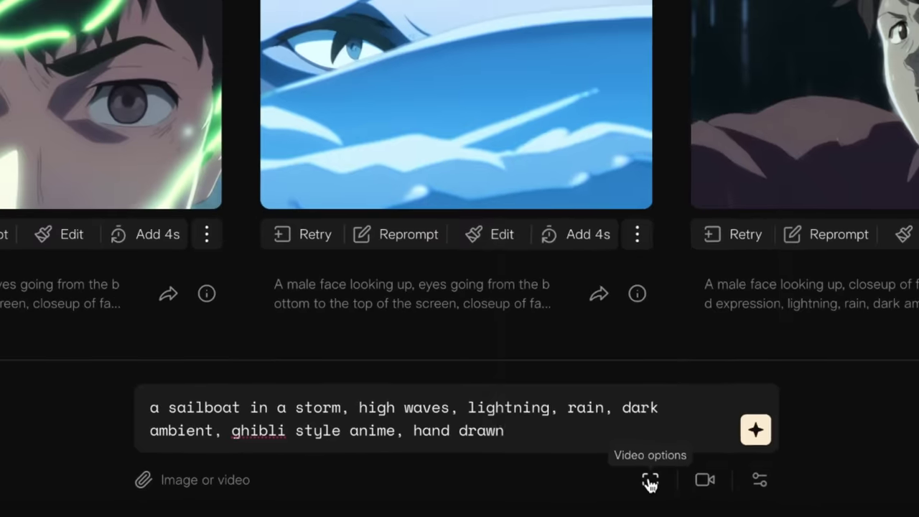
Set the Pika clip's aspect ratio to 16:9 after briefly trying 9:16.
click(650, 481)
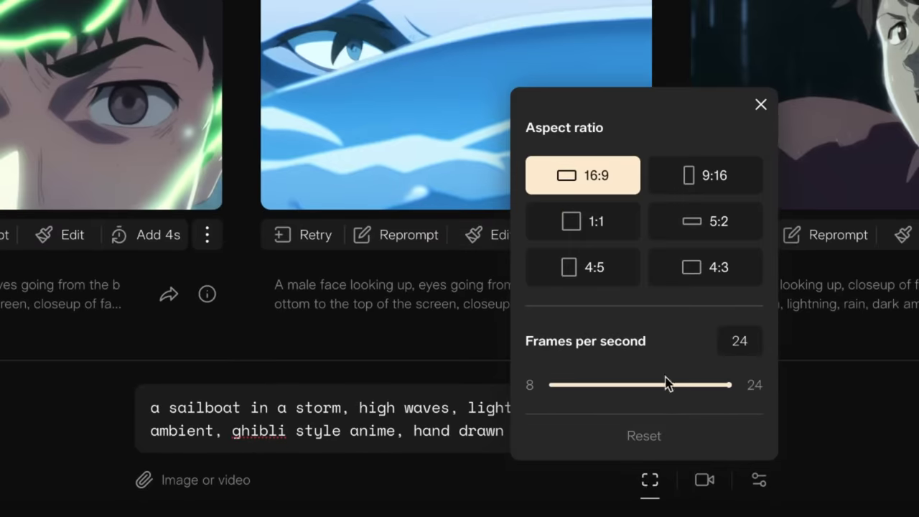
click(704, 188)
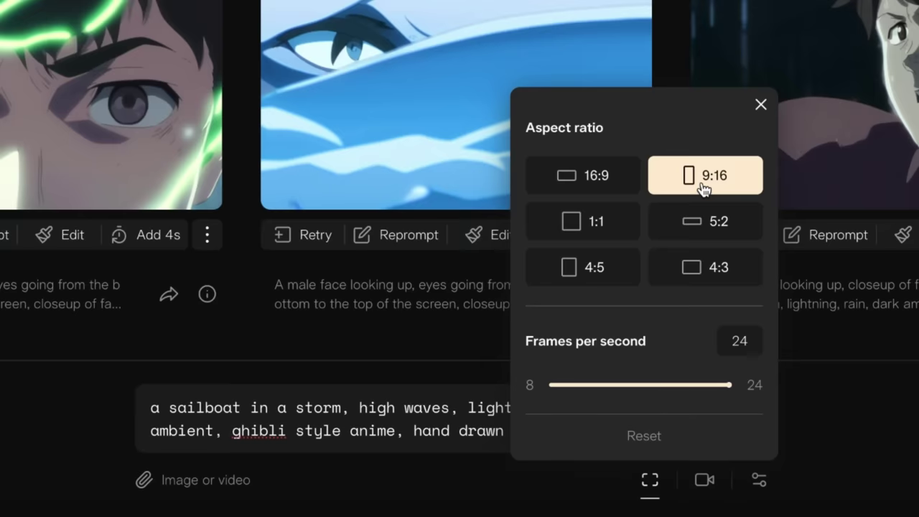
click(588, 191)
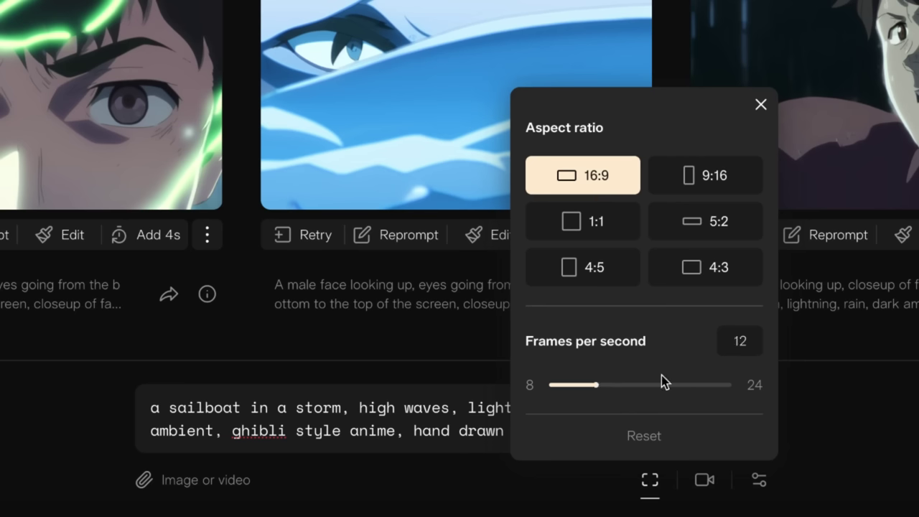
Check camera motion, then enter the negative prompt 'ugly, distortion, deformation, blurry, blur, low quality'.
click(702, 489)
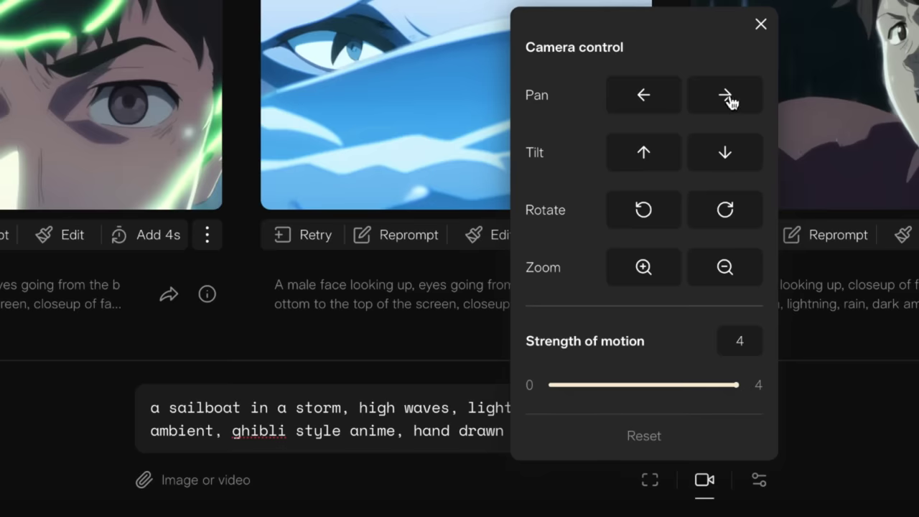
click(759, 484)
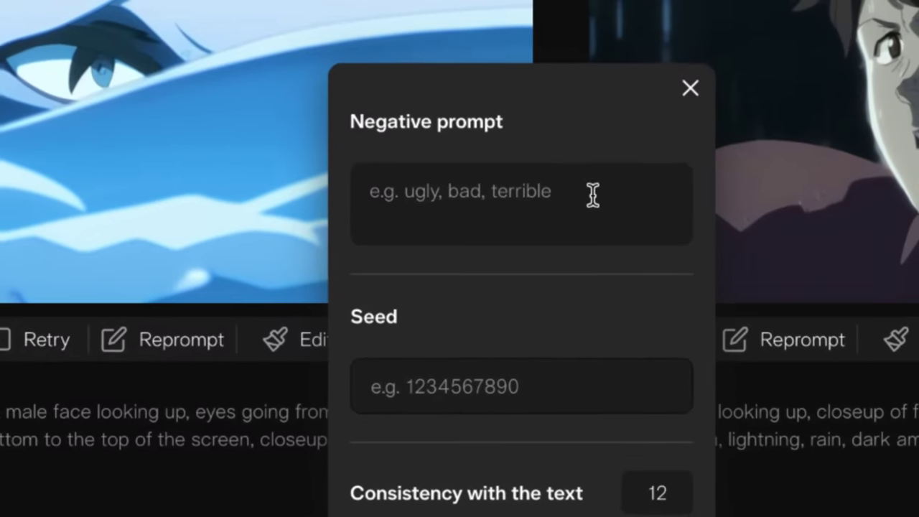
click(650, 158)
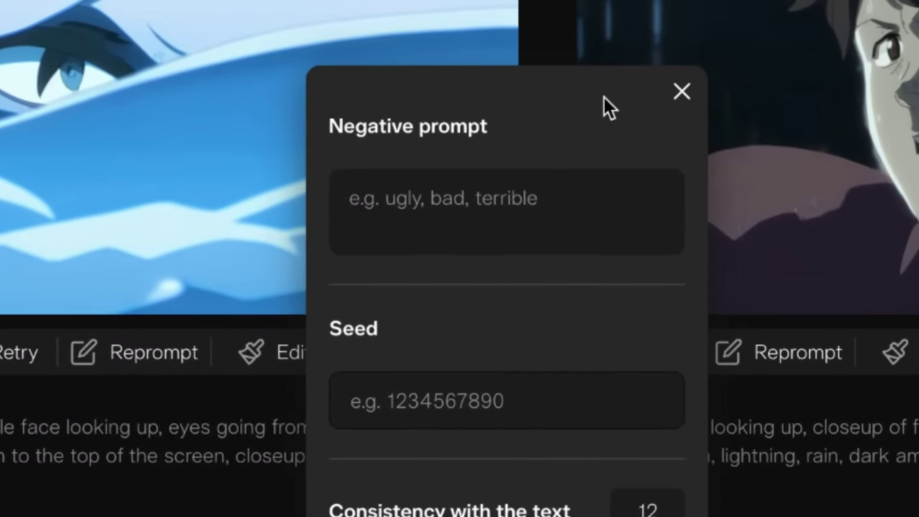
text(u)
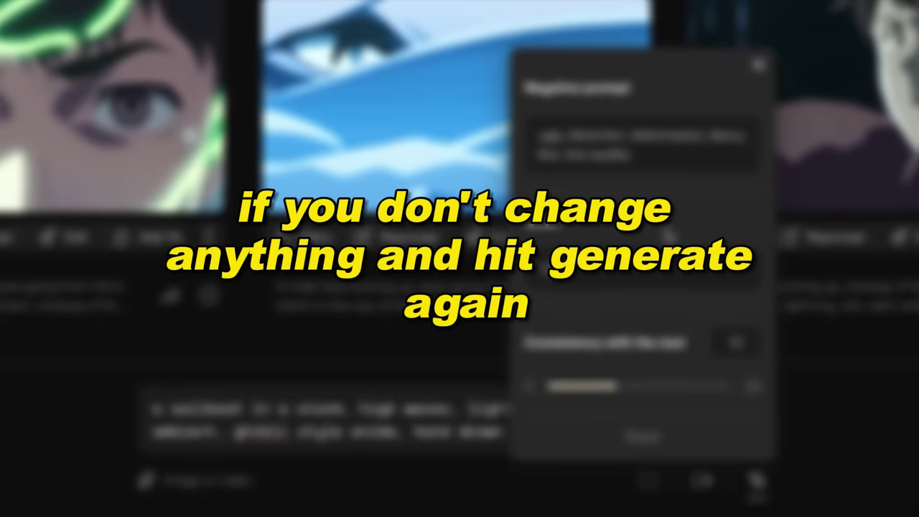
Close the parameters and generate the stormy sailboat clip.
click(756, 75)
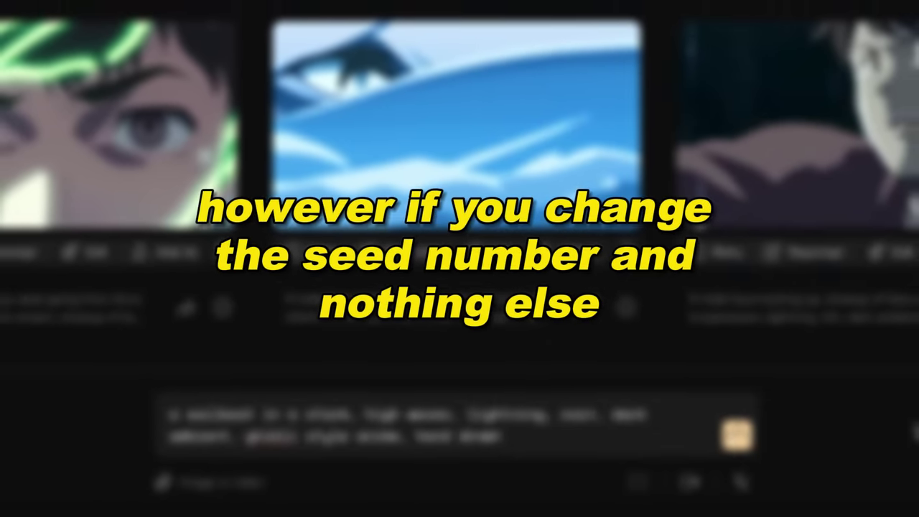
click(740, 435)
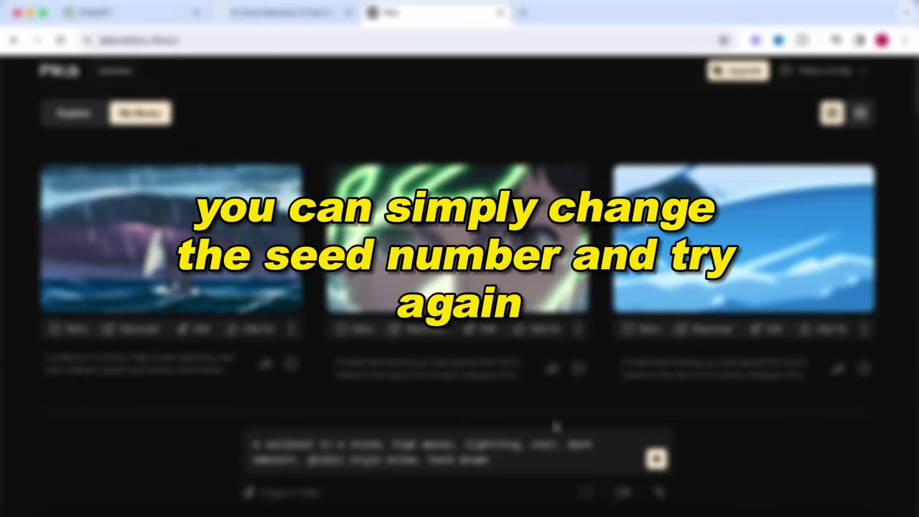
Play back the new 3-second sailboat clip in the preview, then close it.
click(287, 301)
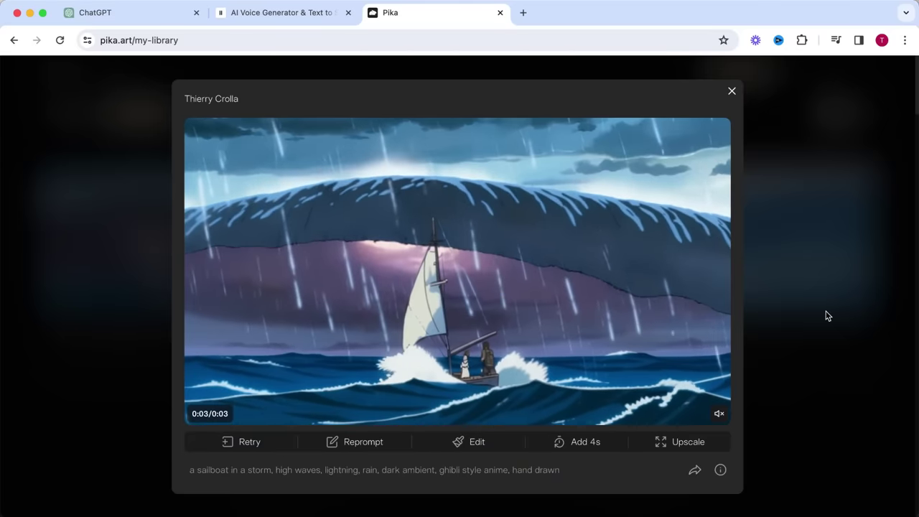
click(732, 91)
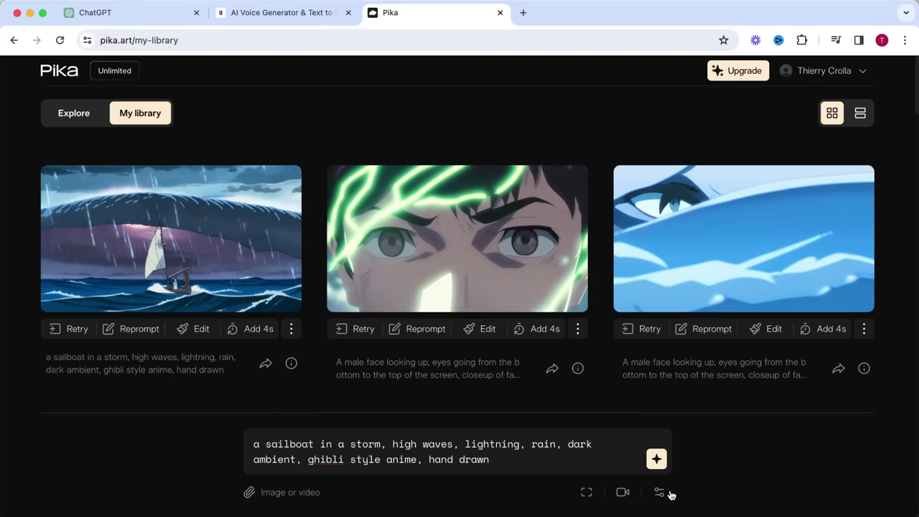
Change the seed from 1234 to 7245 and regenerate the sailboat video.
click(660, 493)
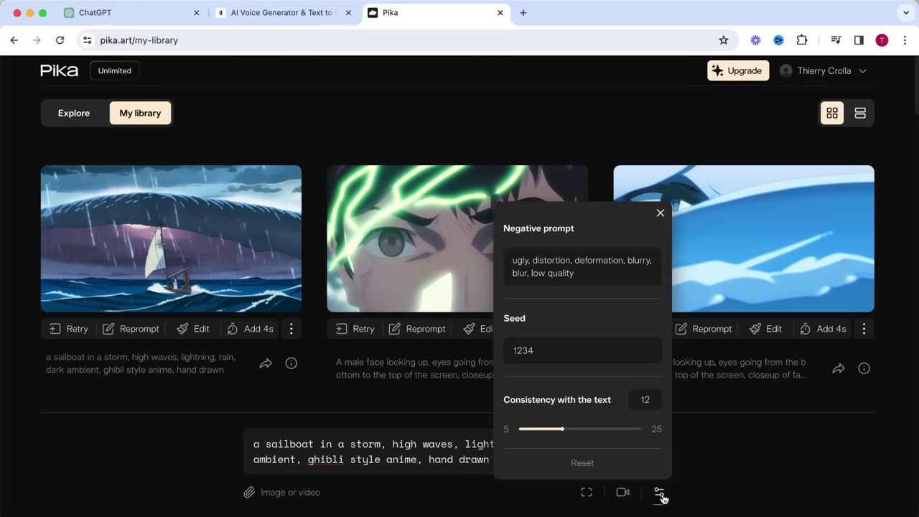
double_click(566, 355)
text(72456)
click(660, 217)
click(657, 458)
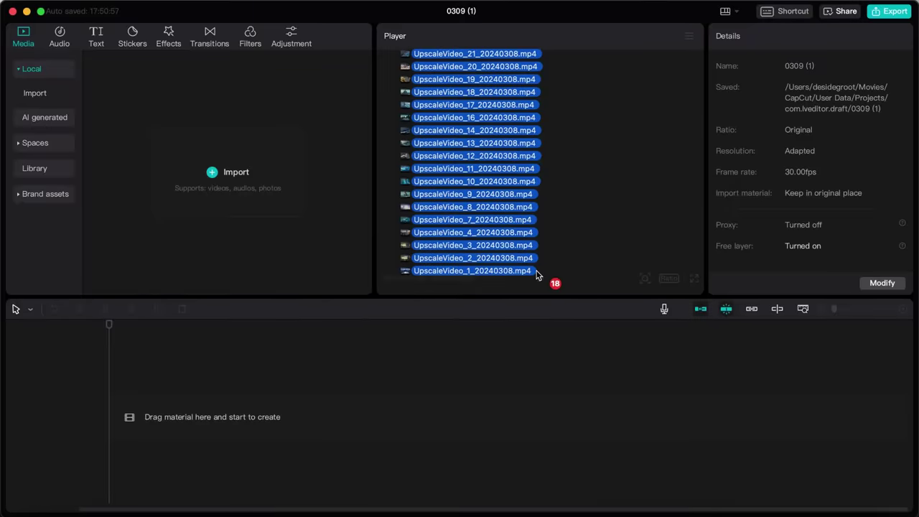
Import the 18 UpscaleVideo clips, add the nostalgic music and ElevenLabs voiceover, and play.
drag(538, 271, 304, 266)
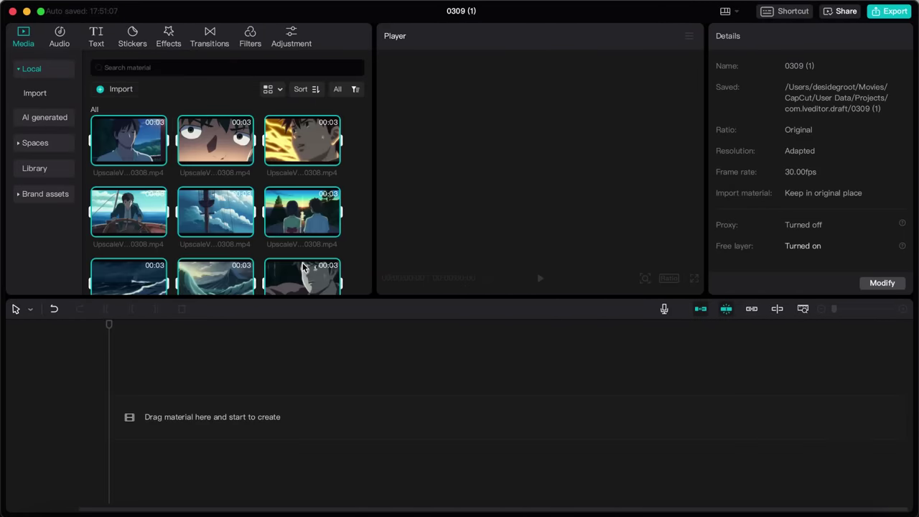
drag(230, 241, 115, 428)
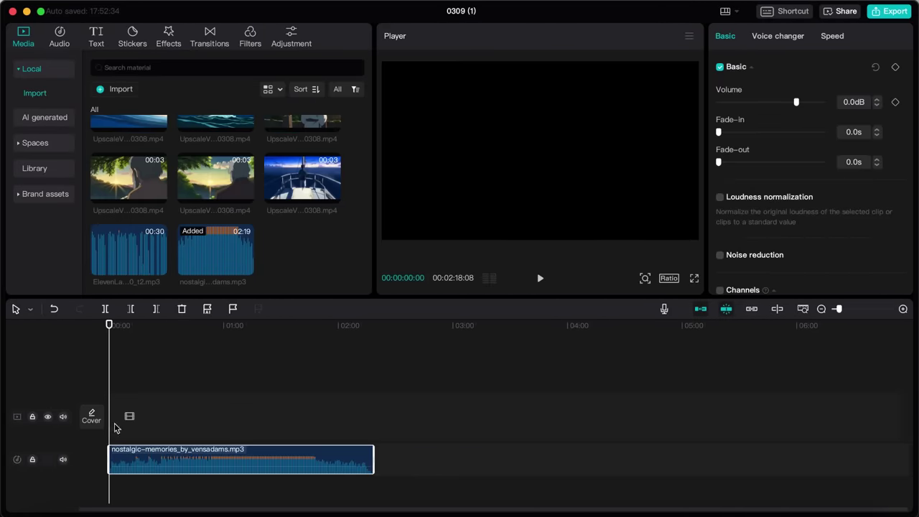
click(158, 266)
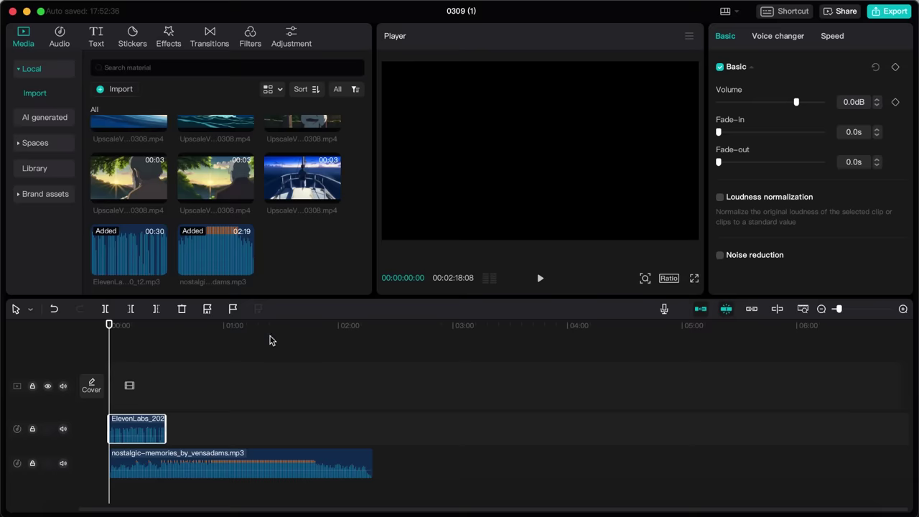
click(903, 309)
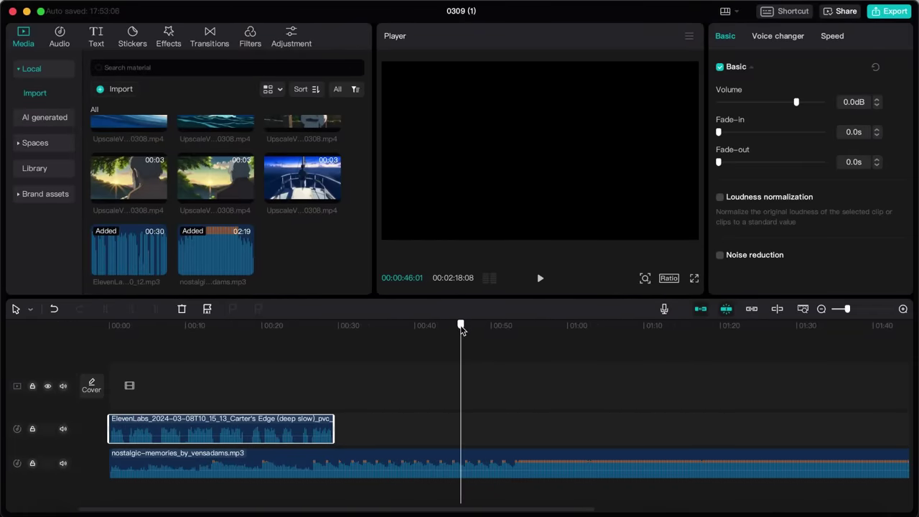
key(space)
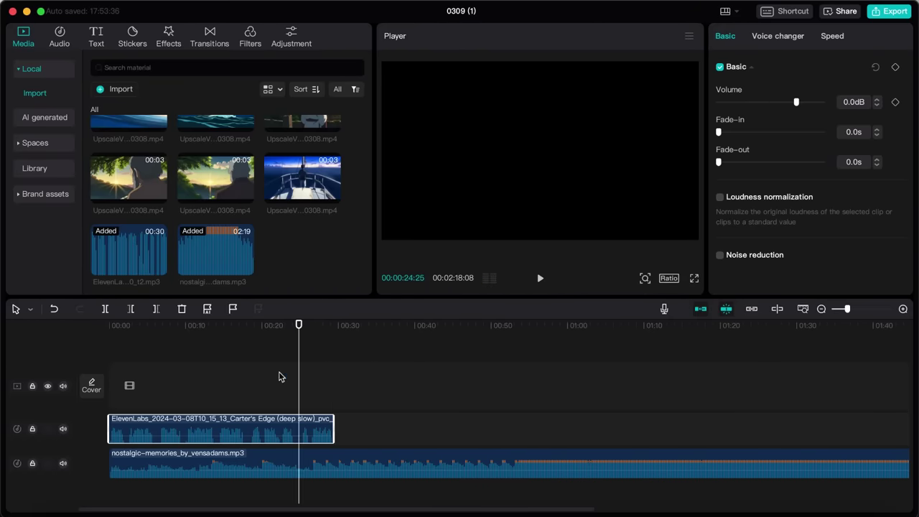
Slide the ElevenLabs voiceover right so it and the music start around 00:28.
drag(274, 428, 493, 434)
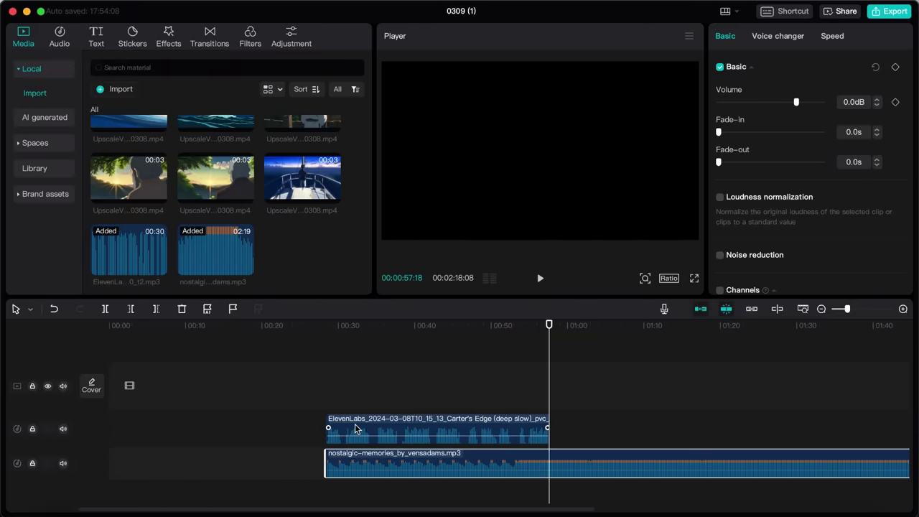
Move both audio clips to 00:00 and trim the music to end with the voiceover at 00:30:15.
drag(359, 429, 143, 430)
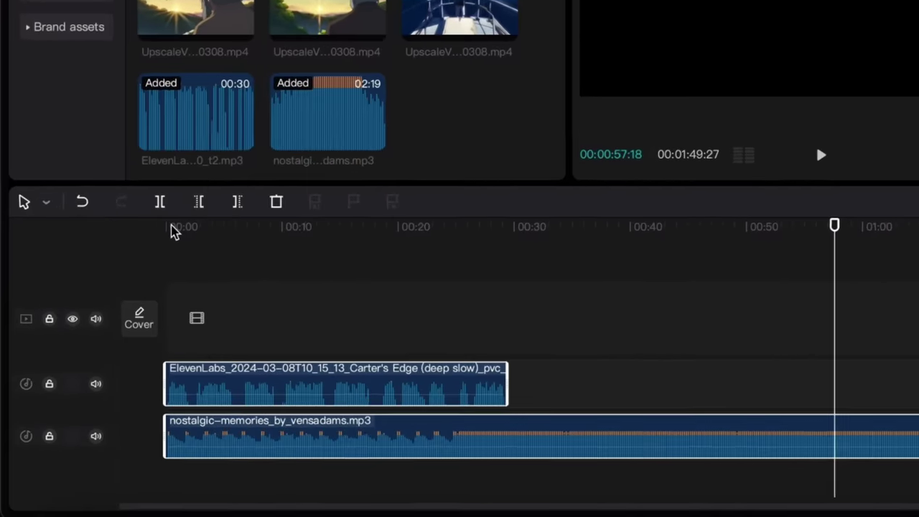
click(507, 230)
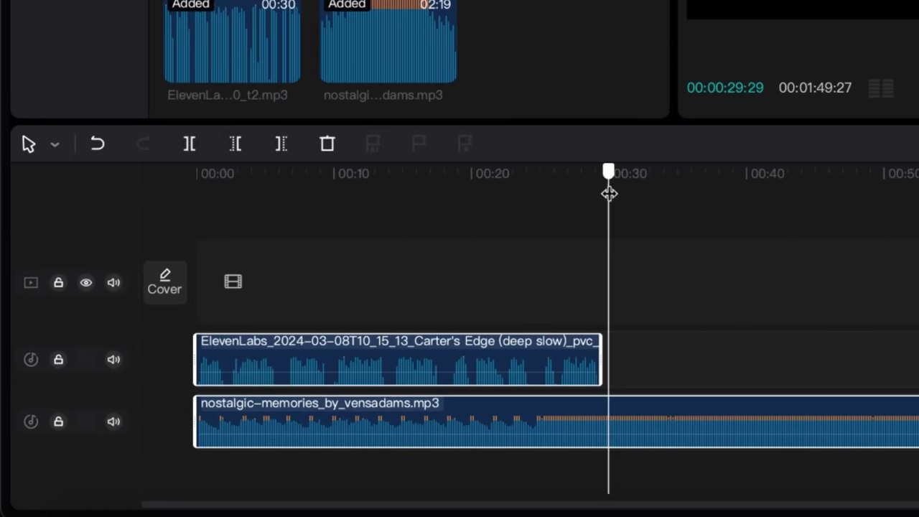
click(615, 422)
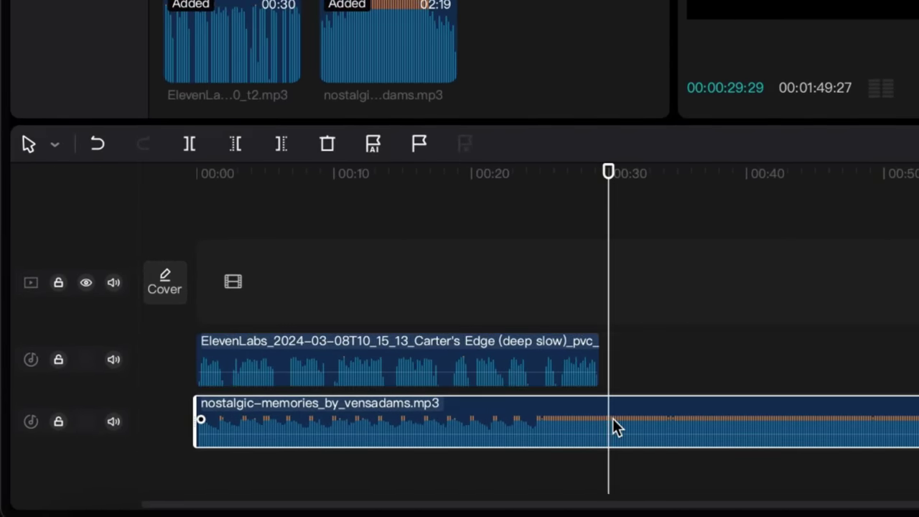
click(191, 147)
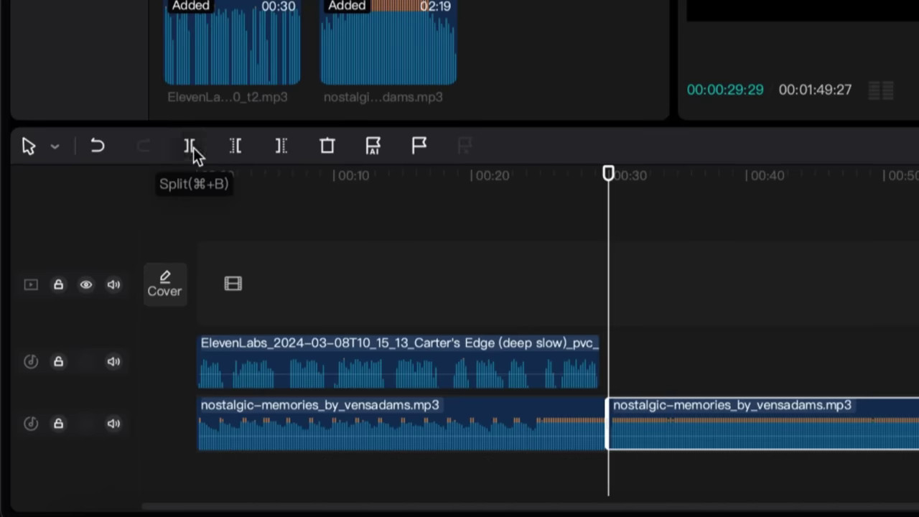
key(Delete)
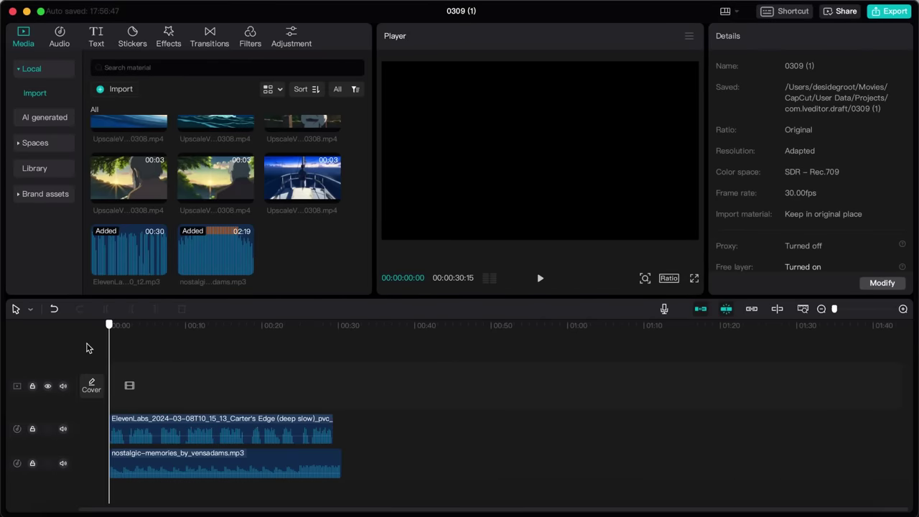
Set the project ratio to 9:16 and place the sunset clip at the video track start.
click(670, 279)
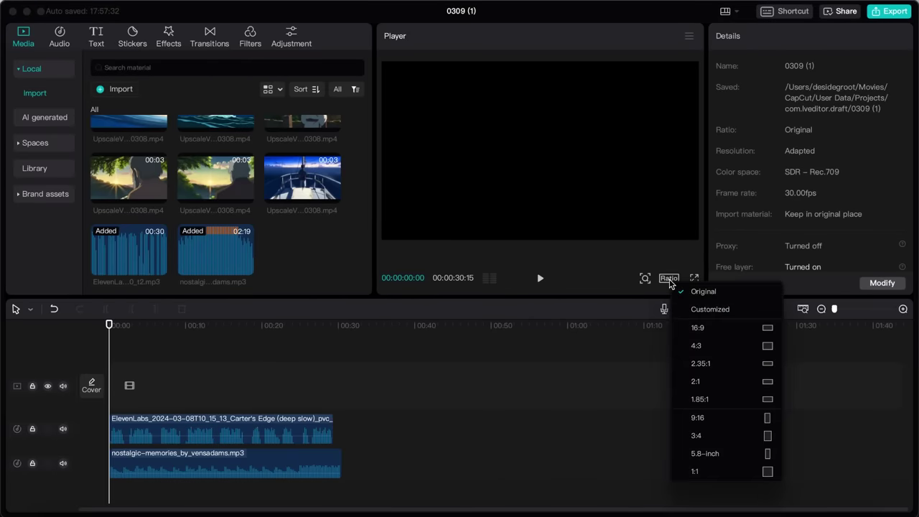
click(701, 418)
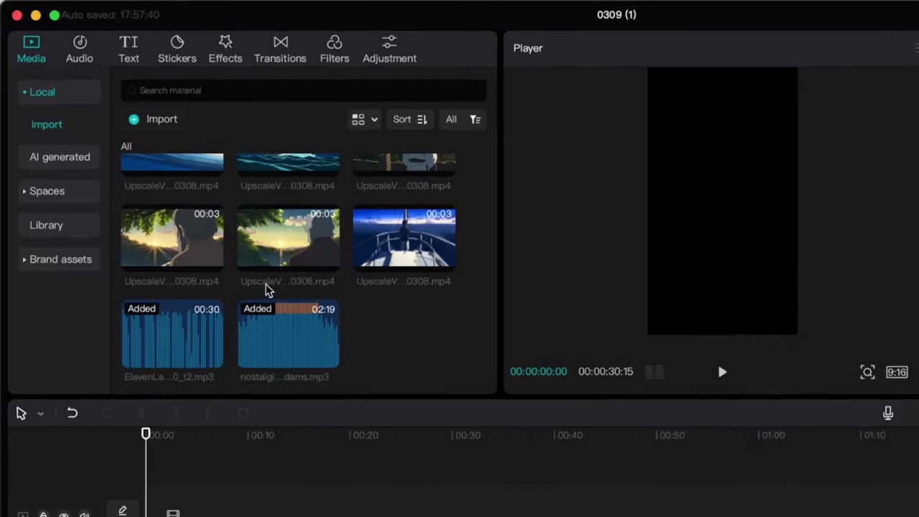
drag(207, 193, 158, 381)
drag(226, 402, 154, 403)
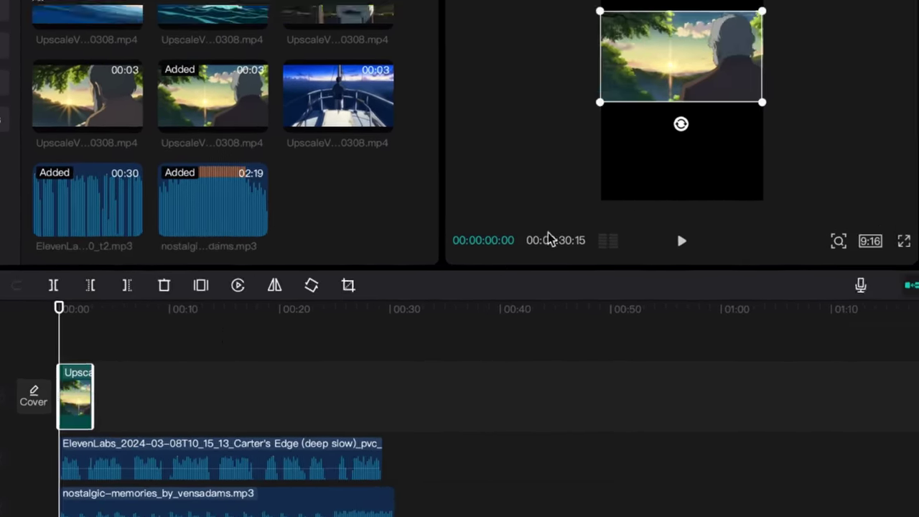
Scale the sunset clip to 317% at X −534 to fill the frame and trim it to about 3 seconds.
drag(762, 102, 918, 251)
drag(767, 457, 790, 476)
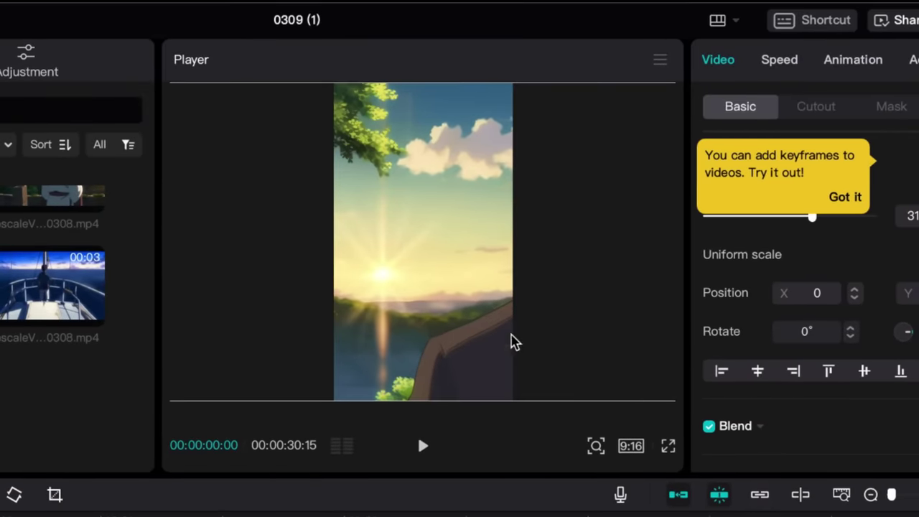
drag(512, 338, 445, 330)
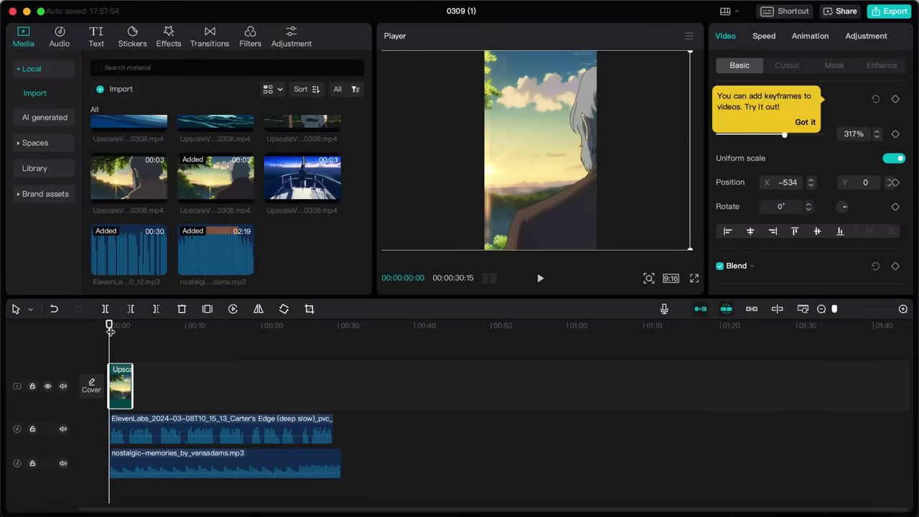
click(902, 310)
click(904, 311)
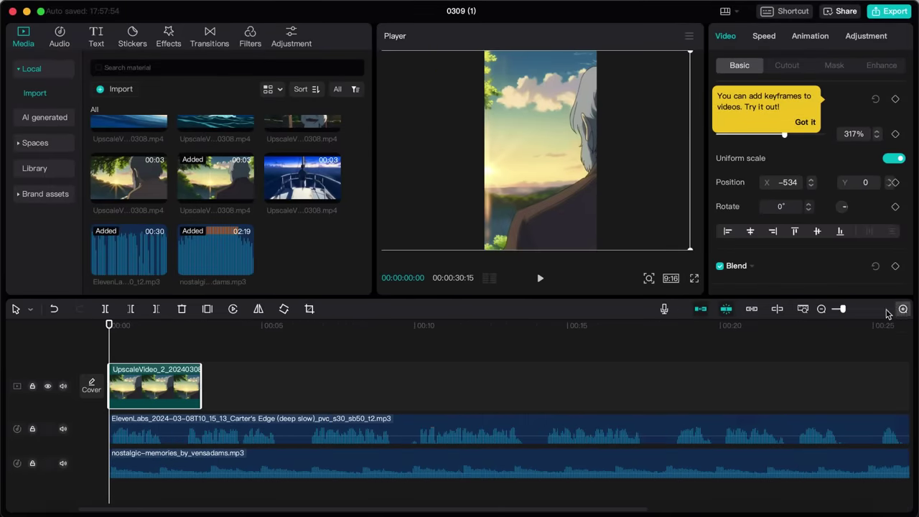
click(822, 308)
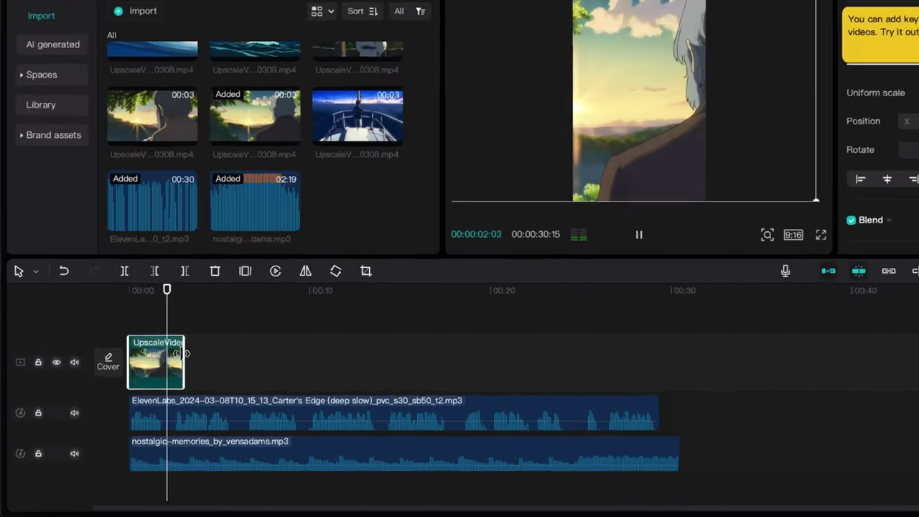
drag(152, 378, 148, 383)
Append the two-figures sunset clip and scale it to fill the 9:16 frame.
scroll(297, 195, up, 5)
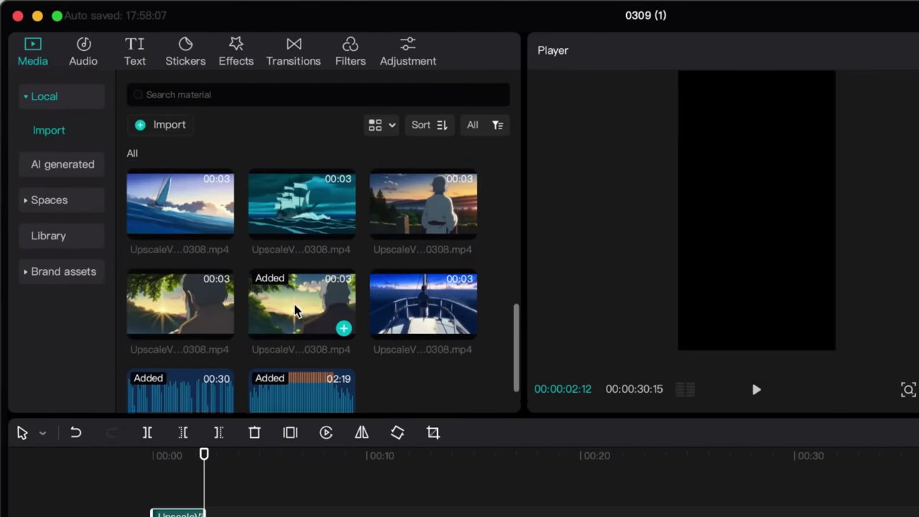
scroll(296, 310, up, 2)
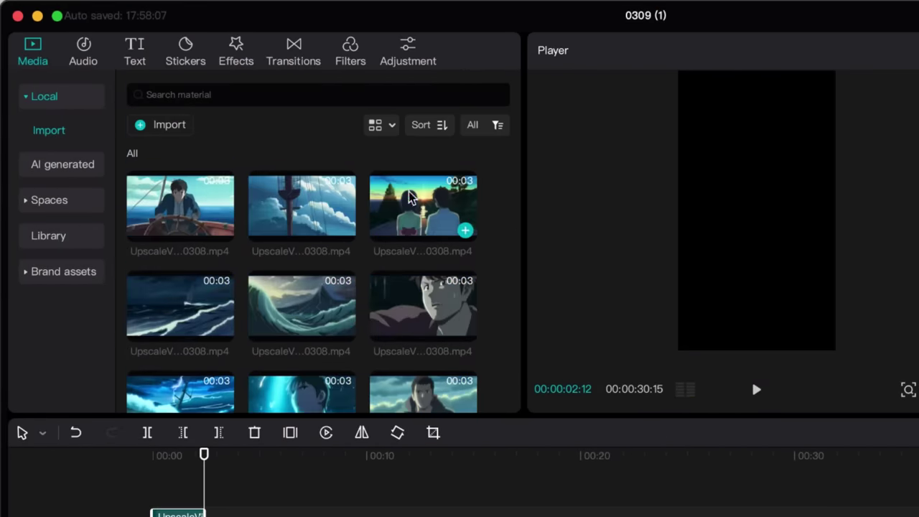
click(465, 231)
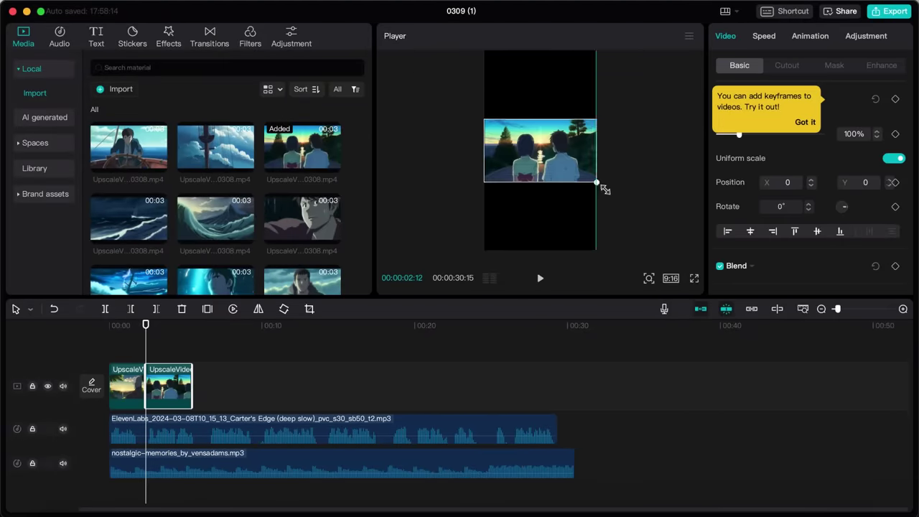
drag(606, 189, 707, 255)
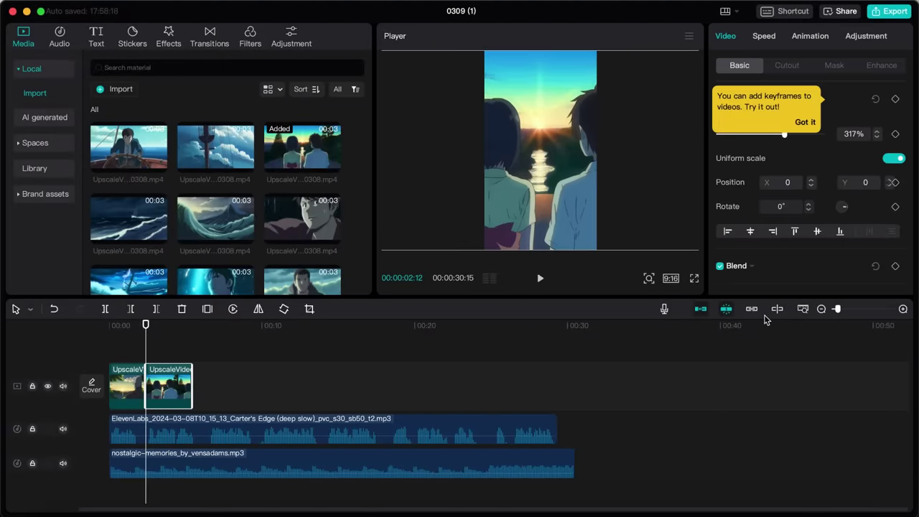
Append the remaining UpscaleVideo storm clips so the track reaches 00:30:15, then preview.
click(244, 159)
click(244, 231)
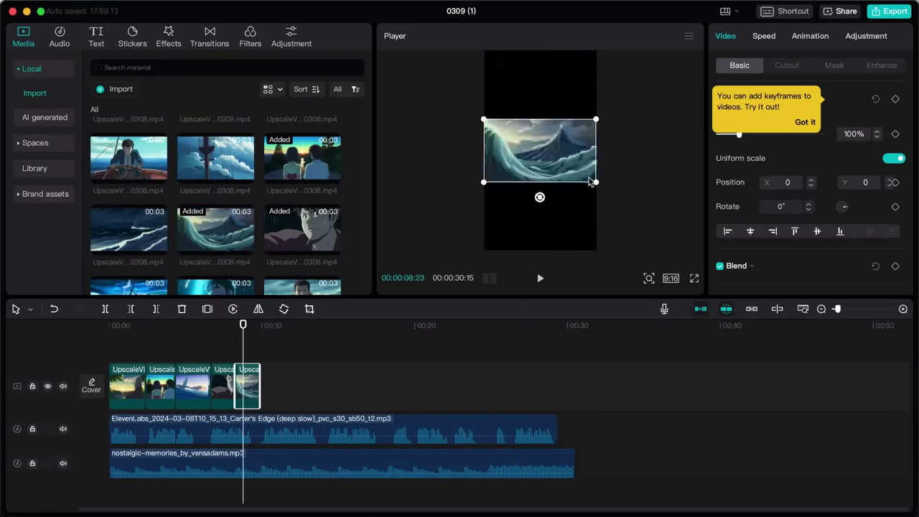
click(150, 177)
click(174, 230)
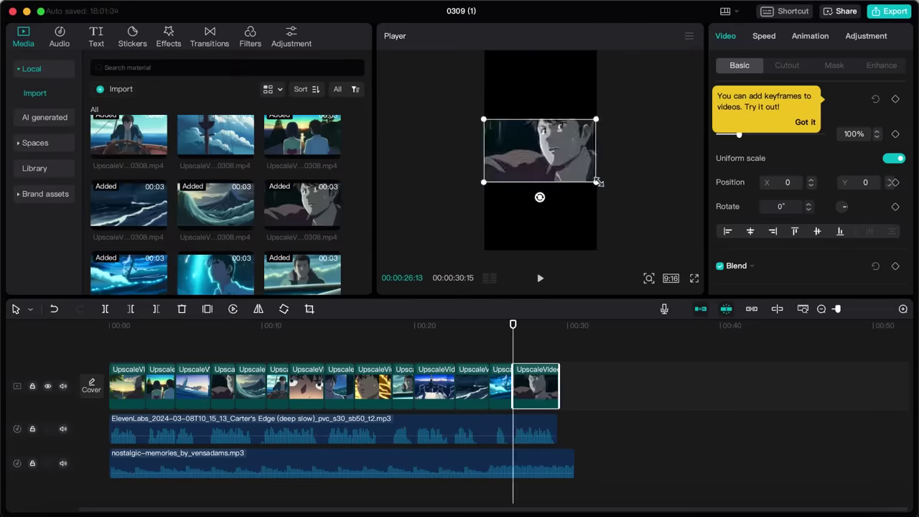
click(140, 344)
key(space)
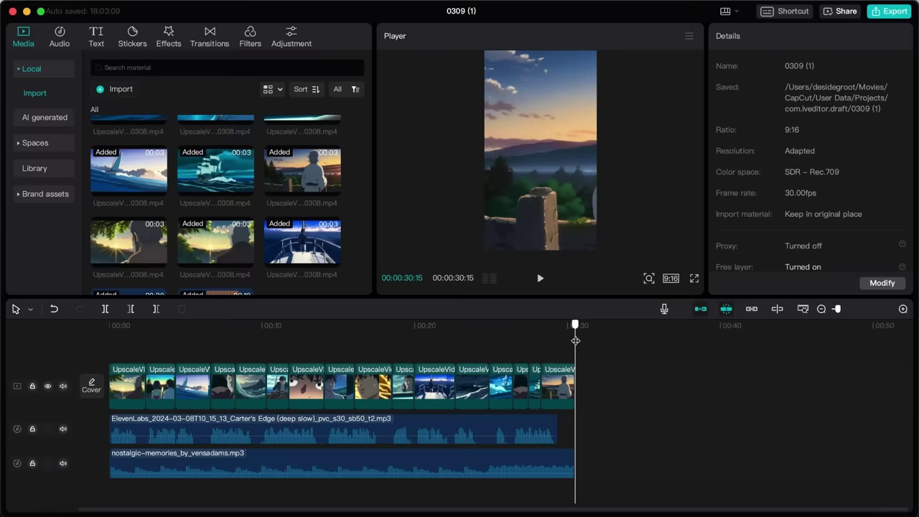
Set Saturation to −50 and Brightness to −20 on all video clips and scrub to check the grey look.
drag(616, 396, 256, 389)
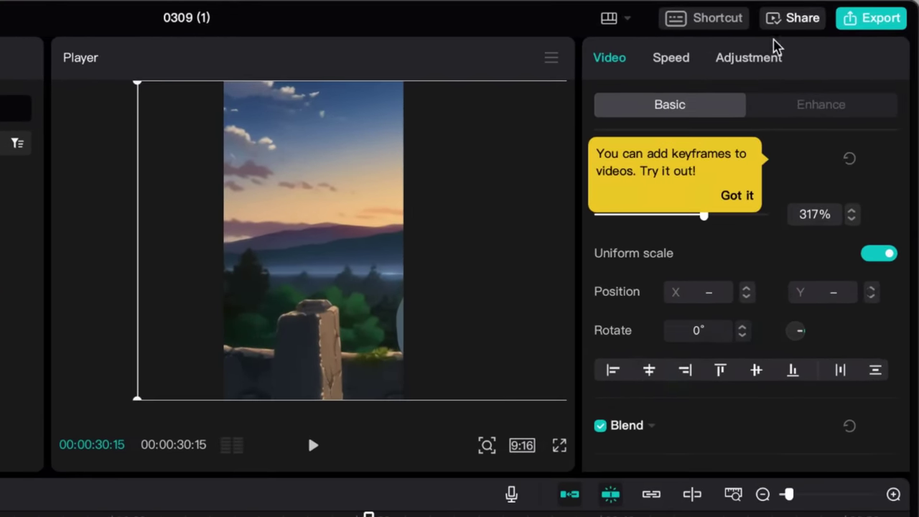
click(772, 56)
scroll(859, 245, down, 5)
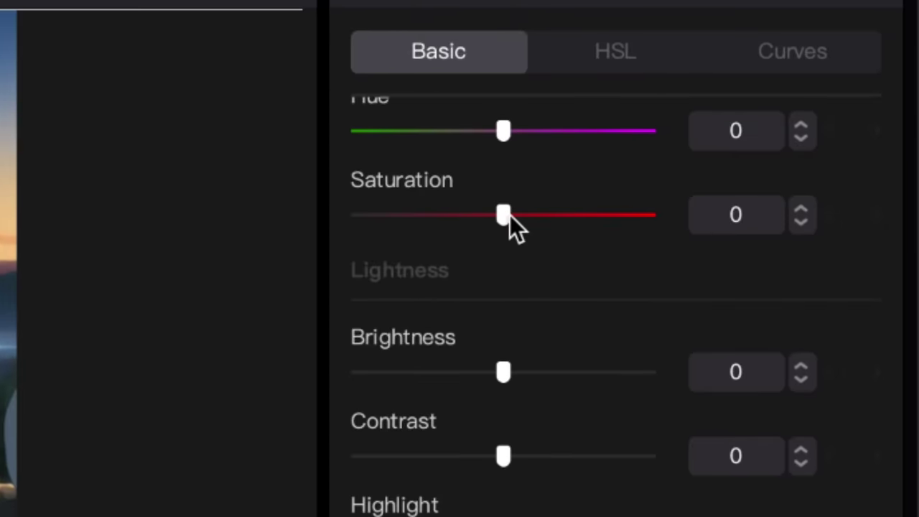
drag(506, 216, 314, 222)
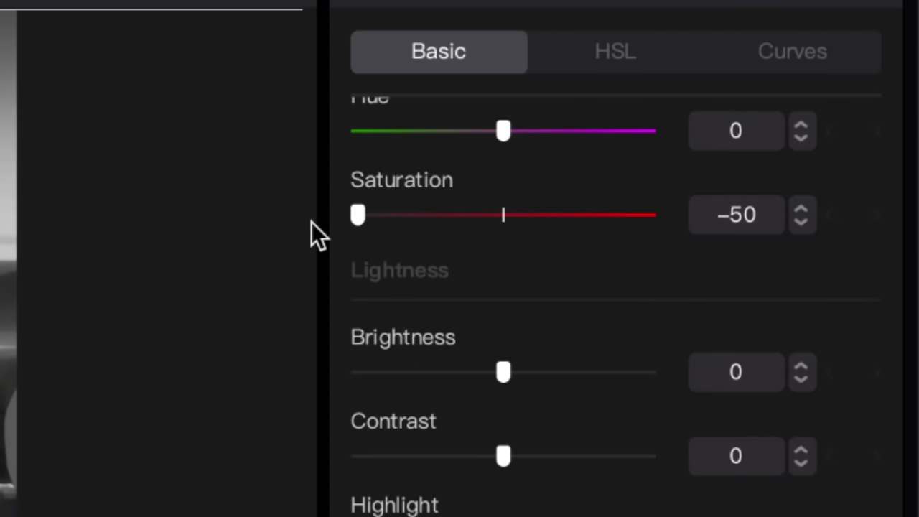
drag(505, 374, 442, 392)
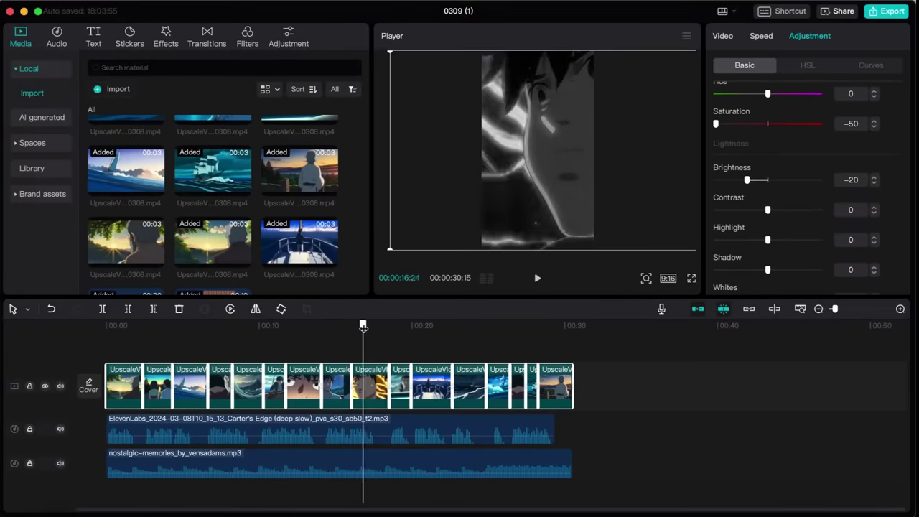
drag(363, 325, 147, 341)
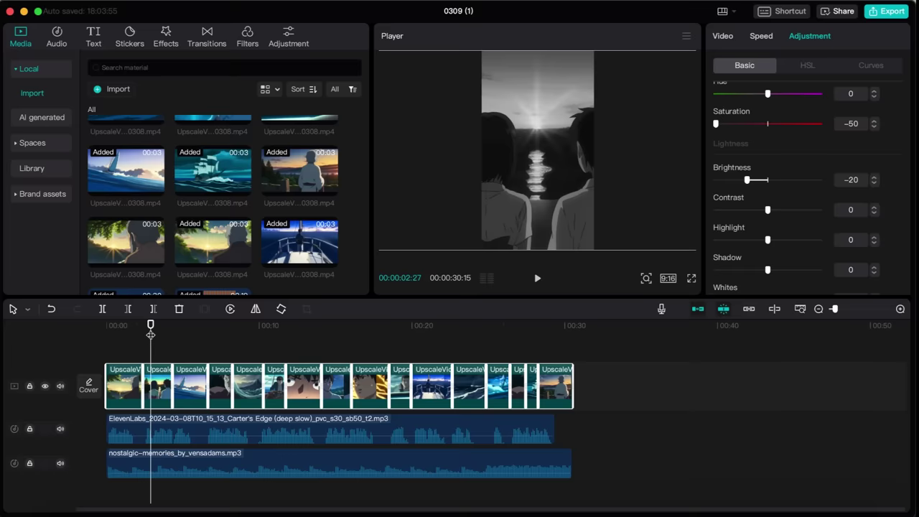
Add the 'Black noise' effect above the clips, stretched to the video's end, and preview it.
click(157, 352)
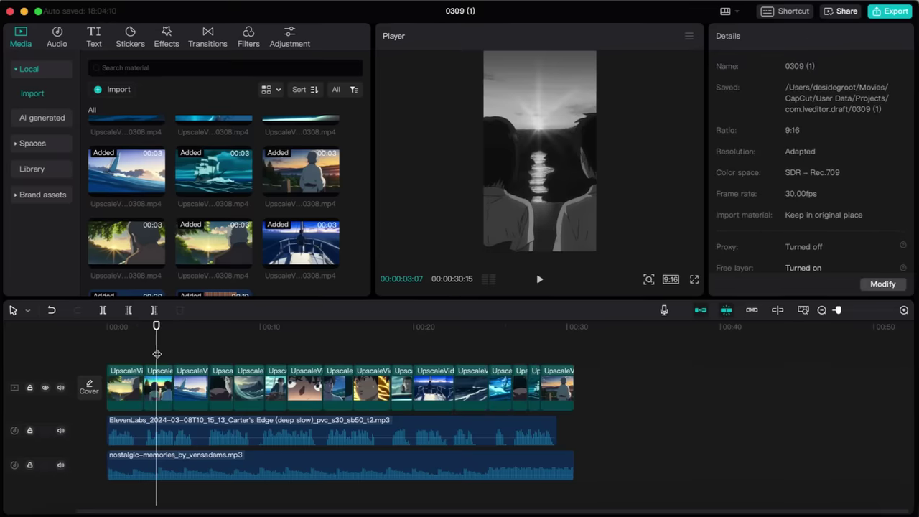
click(171, 42)
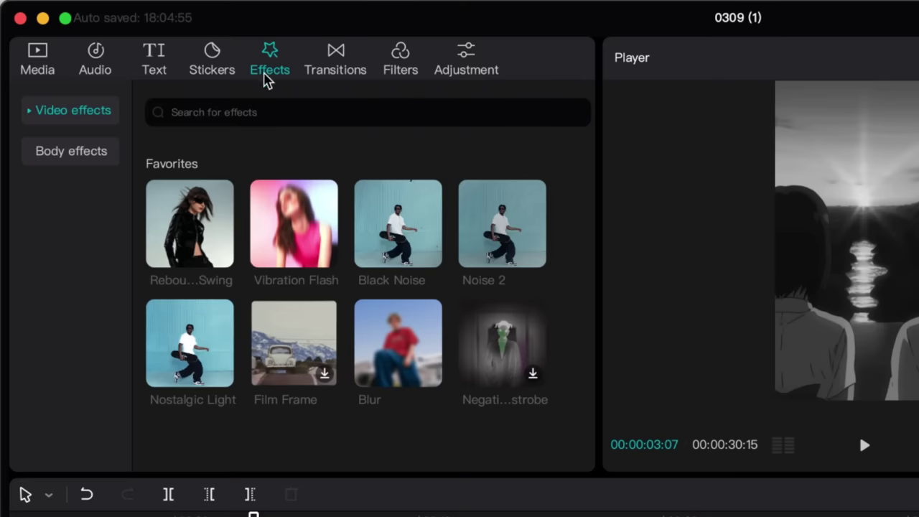
key(Return)
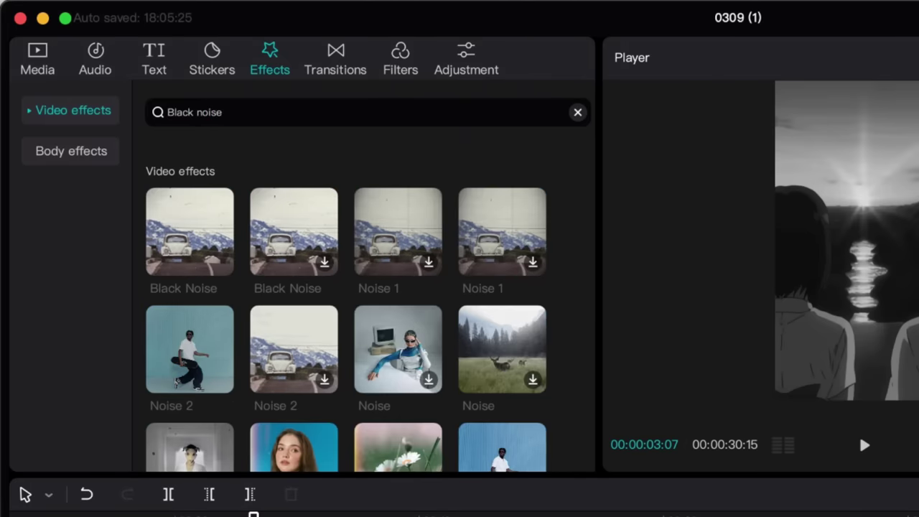
drag(173, 220, 181, 259)
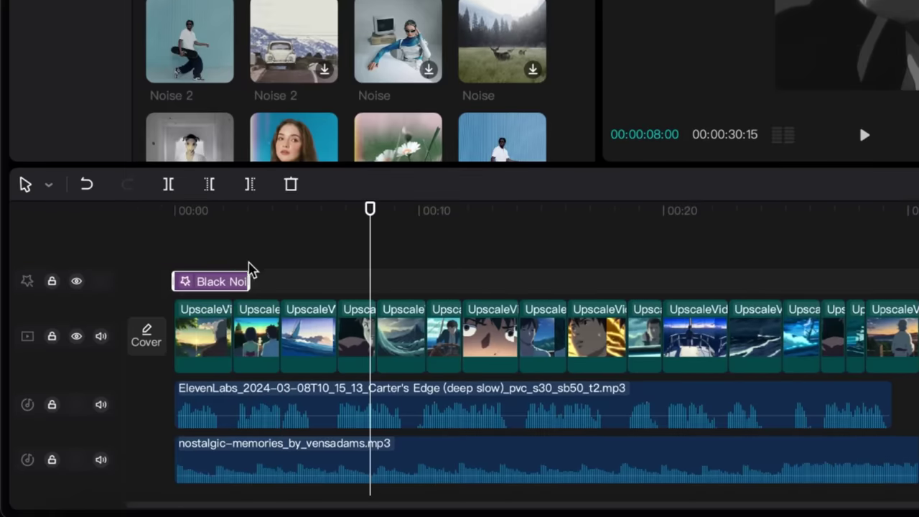
drag(250, 268, 918, 280)
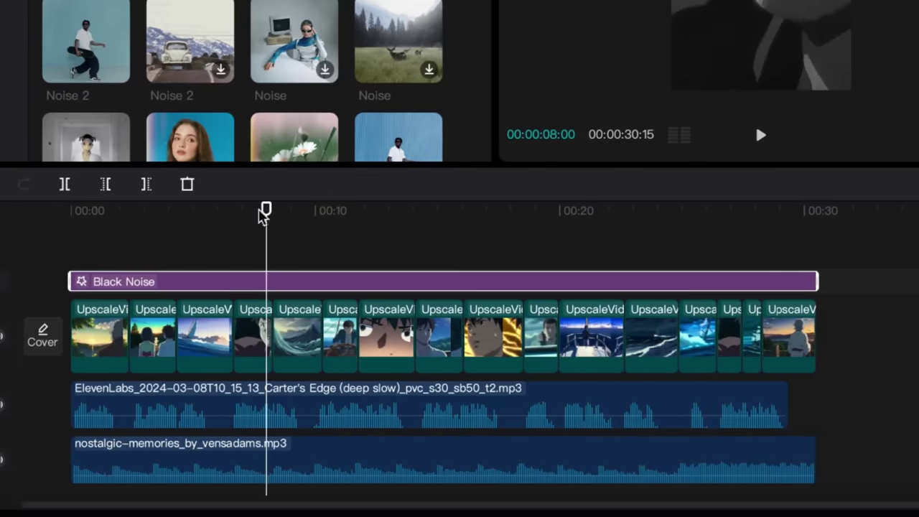
drag(263, 216, 50, 220)
key(space)
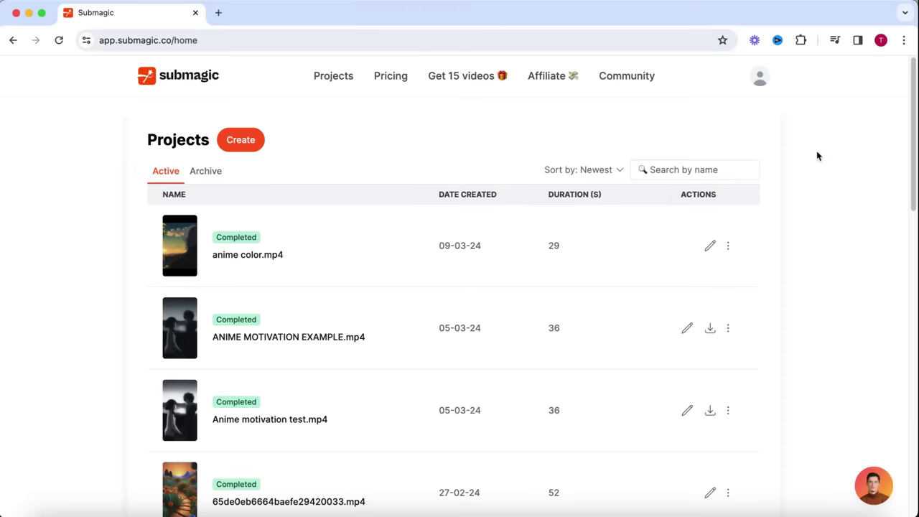
Upload the exported video as a new Submagic project in English and start transcription.
click(239, 140)
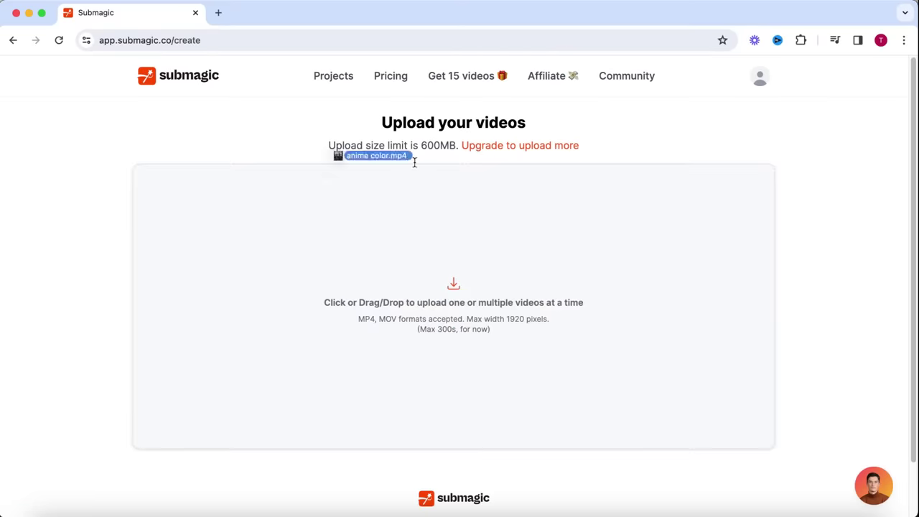
drag(369, 158, 685, 332)
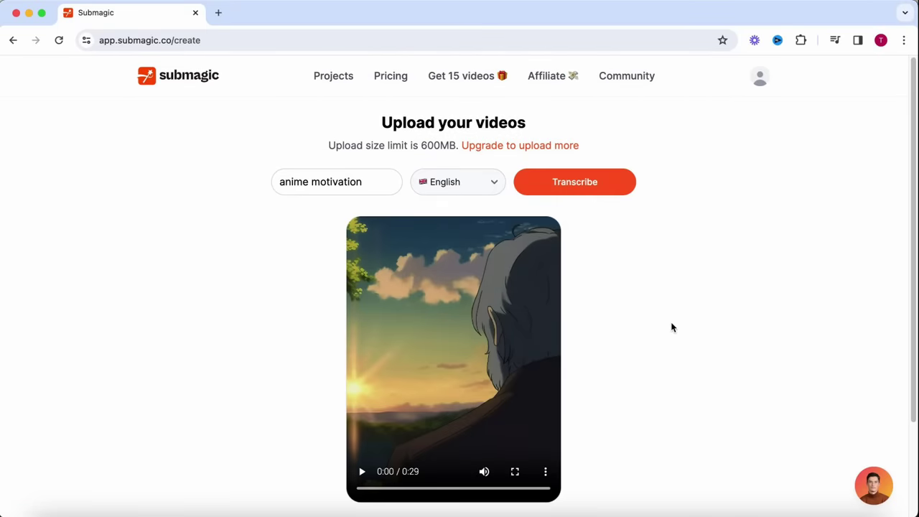
click(488, 183)
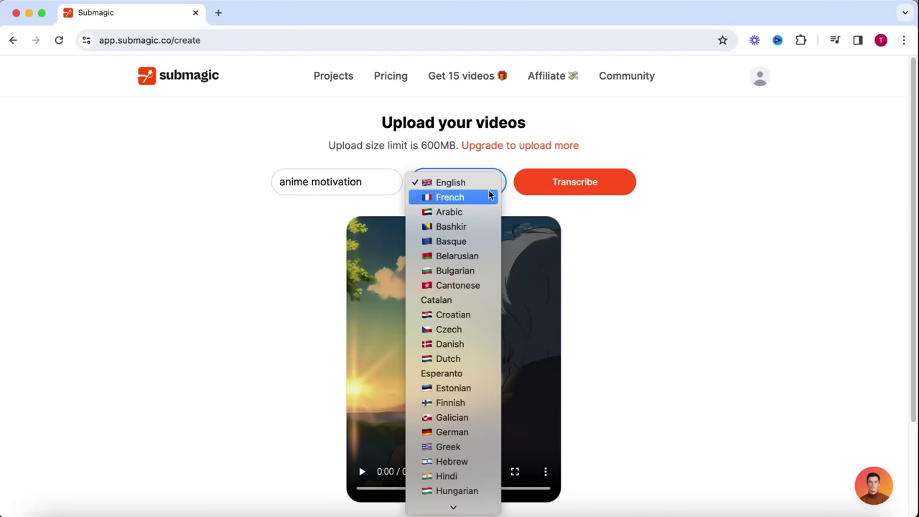
scroll(461, 372, down, 5)
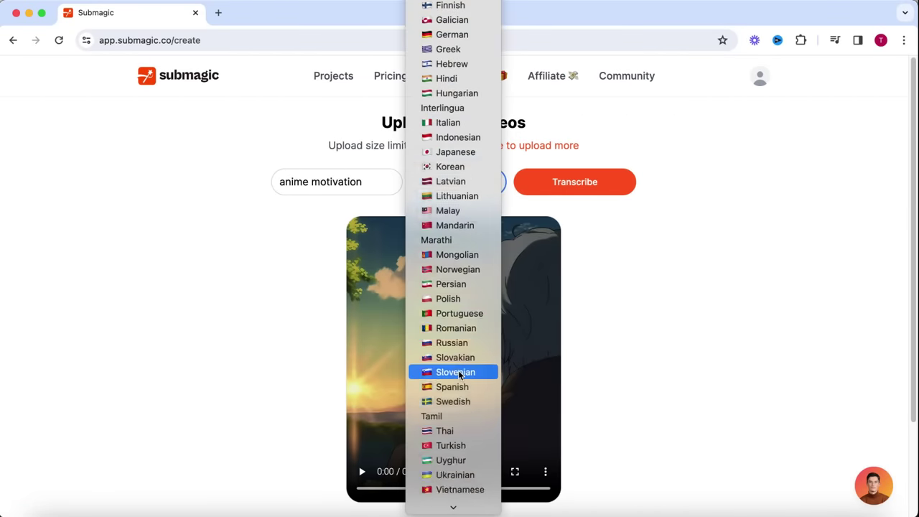
click(574, 258)
click(591, 184)
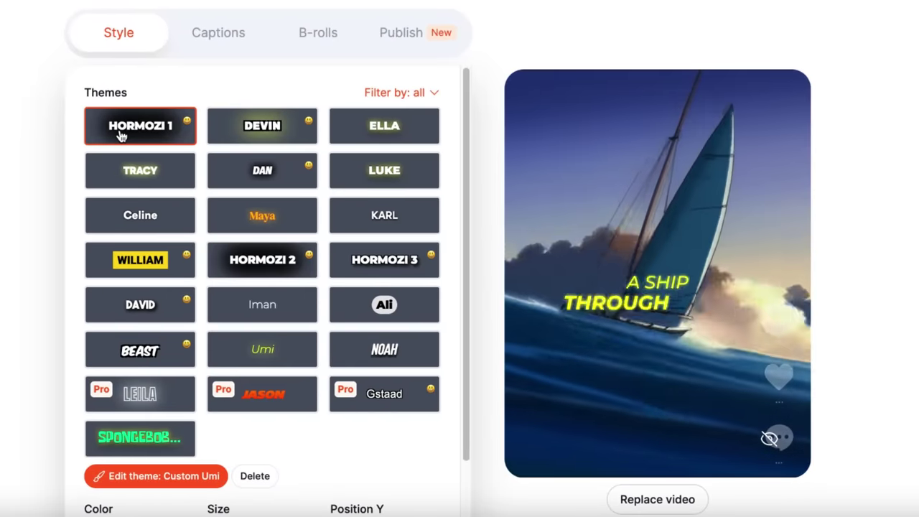
Preview the Hormozi 1, Devin, Ella, Beast and Ali themes, then edit the Iman theme.
click(122, 137)
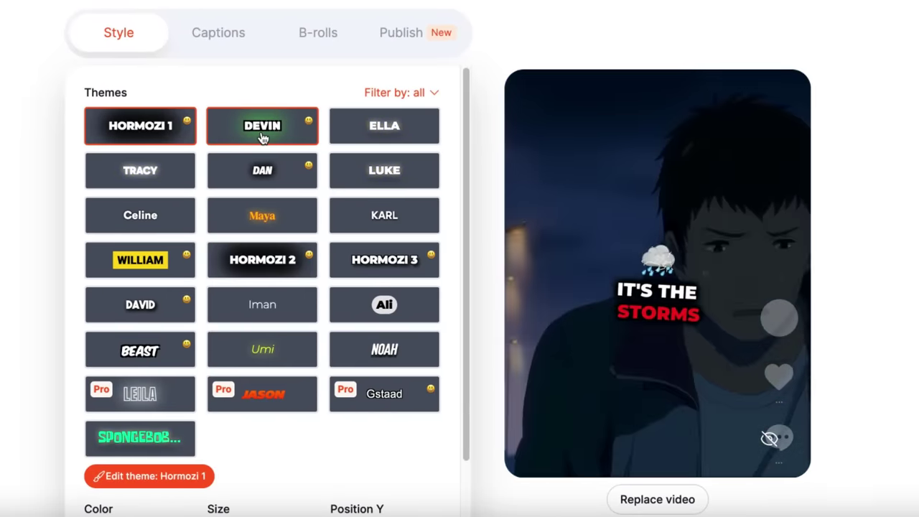
click(262, 138)
click(396, 138)
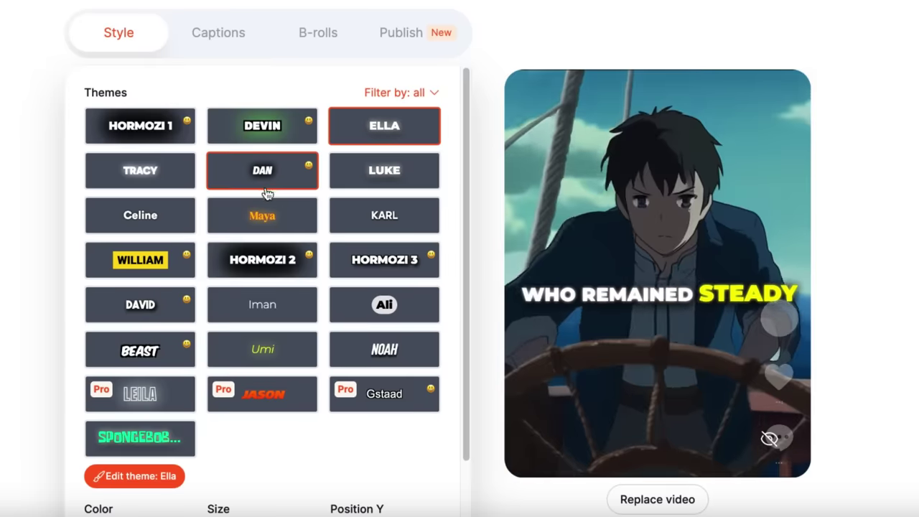
click(161, 363)
click(375, 314)
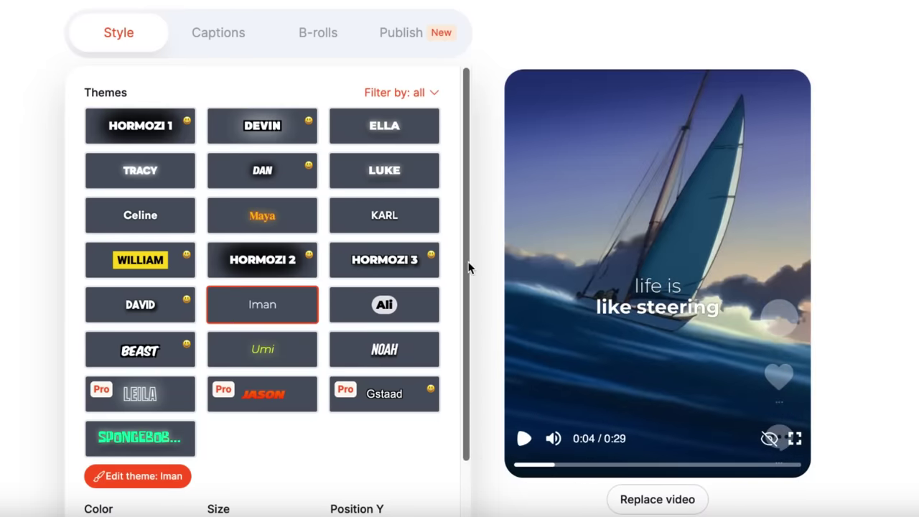
scroll(468, 267, down, 5)
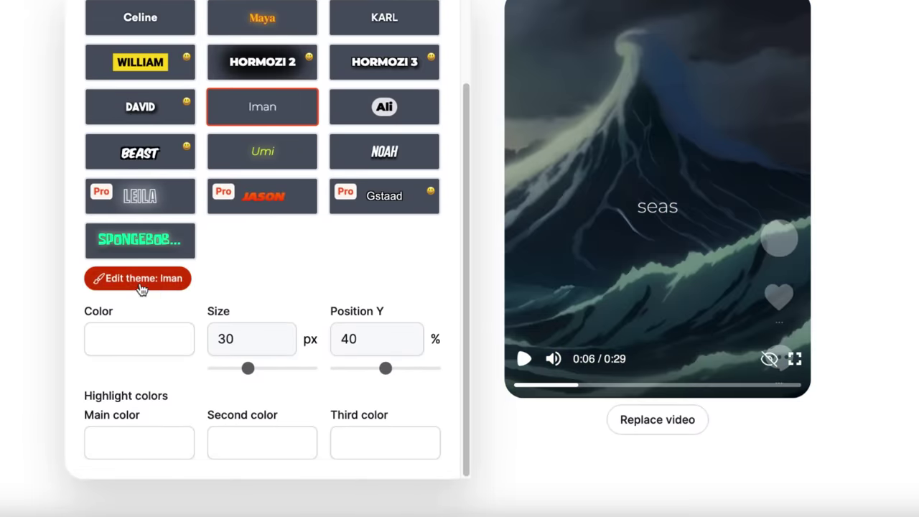
click(141, 283)
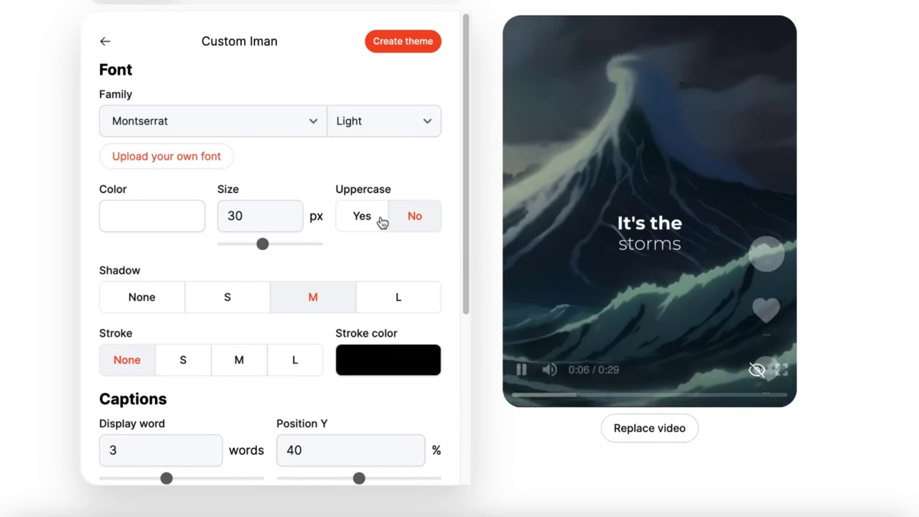
Change the caption font to Komika with stroke L and export the video.
click(304, 122)
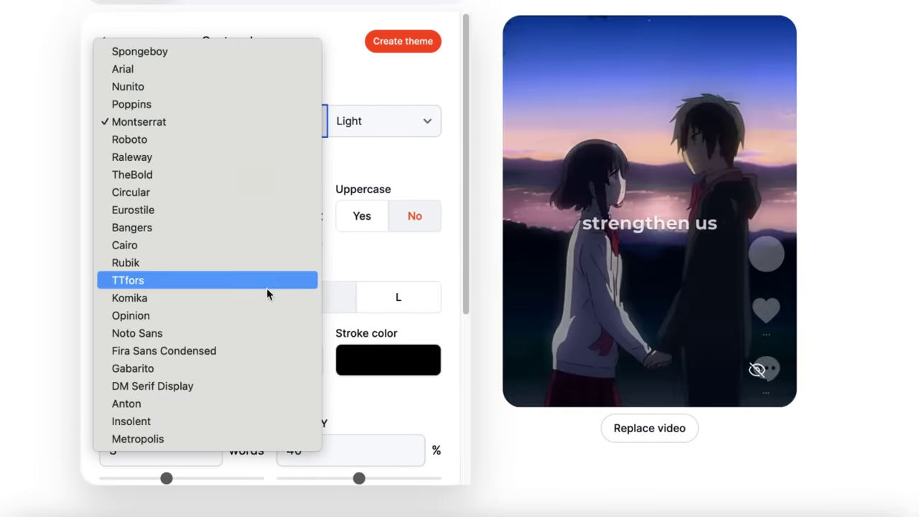
click(265, 295)
scroll(265, 294, down, 5)
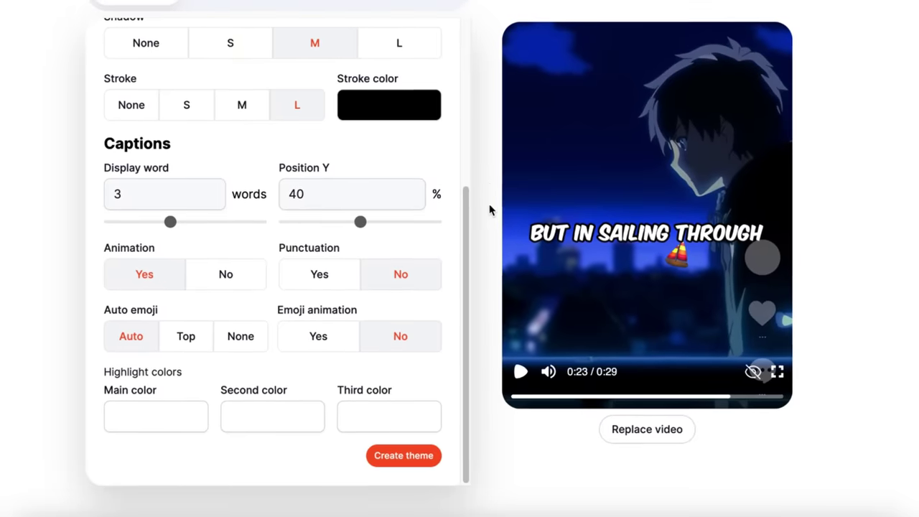
click(242, 70)
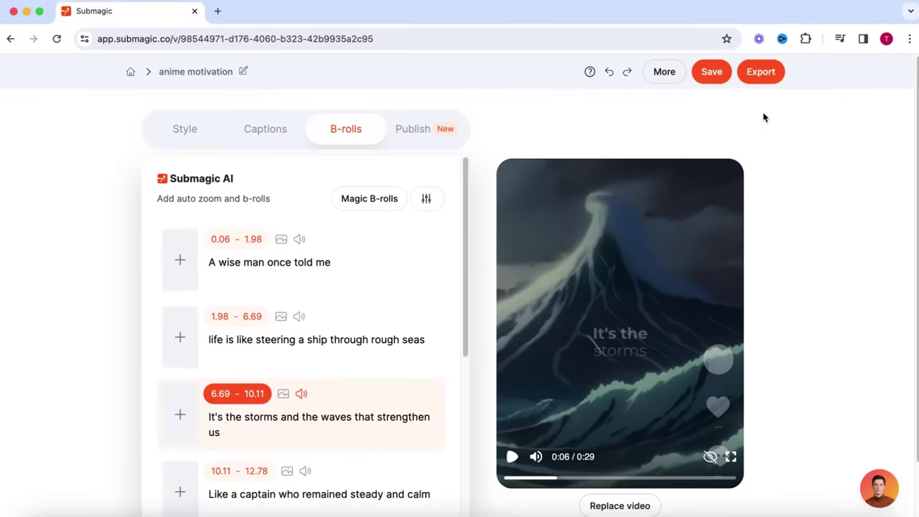
click(911, 25)
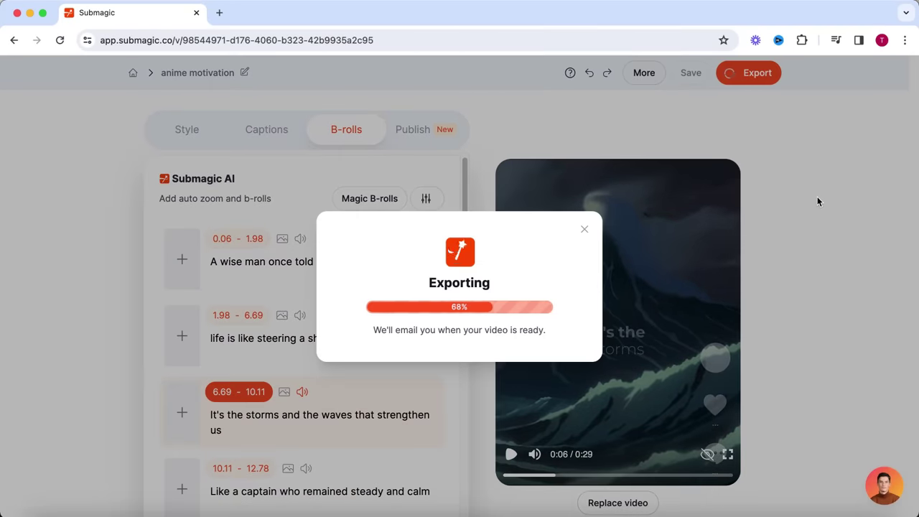